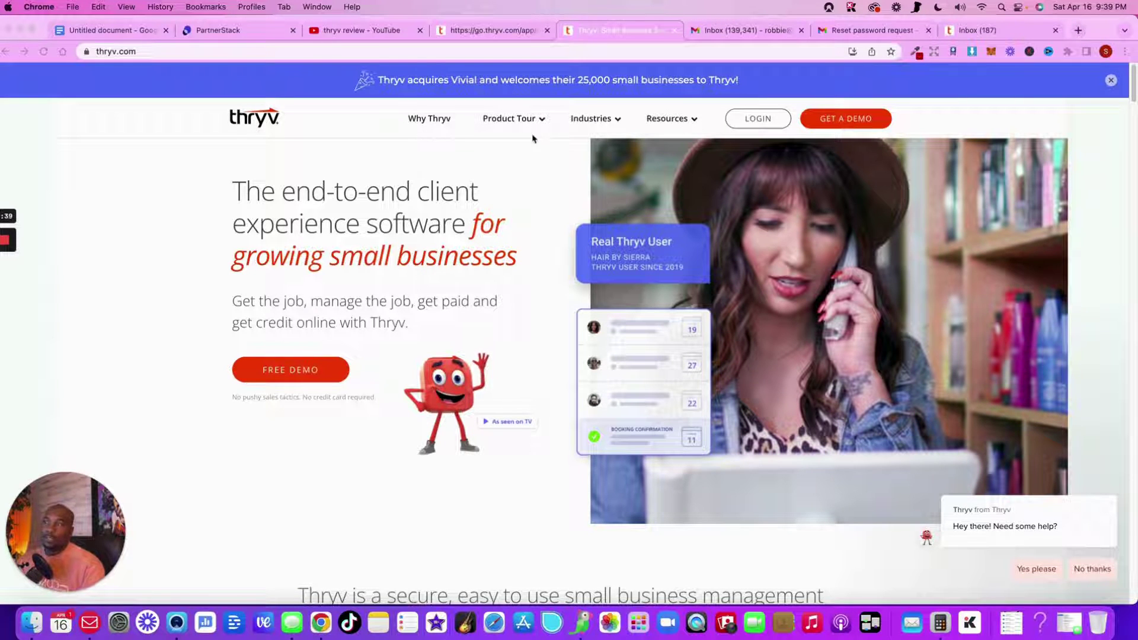
{"action": "scroll", "coordinate": [514, 260], "scroll_direction": "down", "scroll_amount": 1}
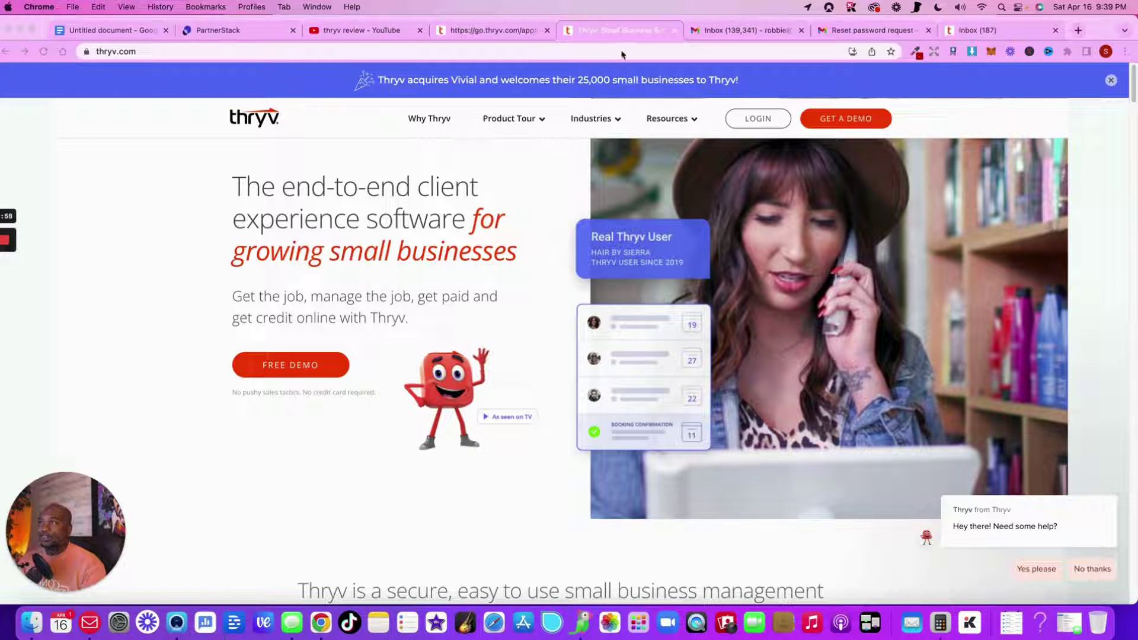
Close the Thryv sign-in tab, move the inbox into its own window, and open the Dashboard
{"action": "left_click", "coordinate": [498, 30]}
{"action": "key", "text": "super+w"}
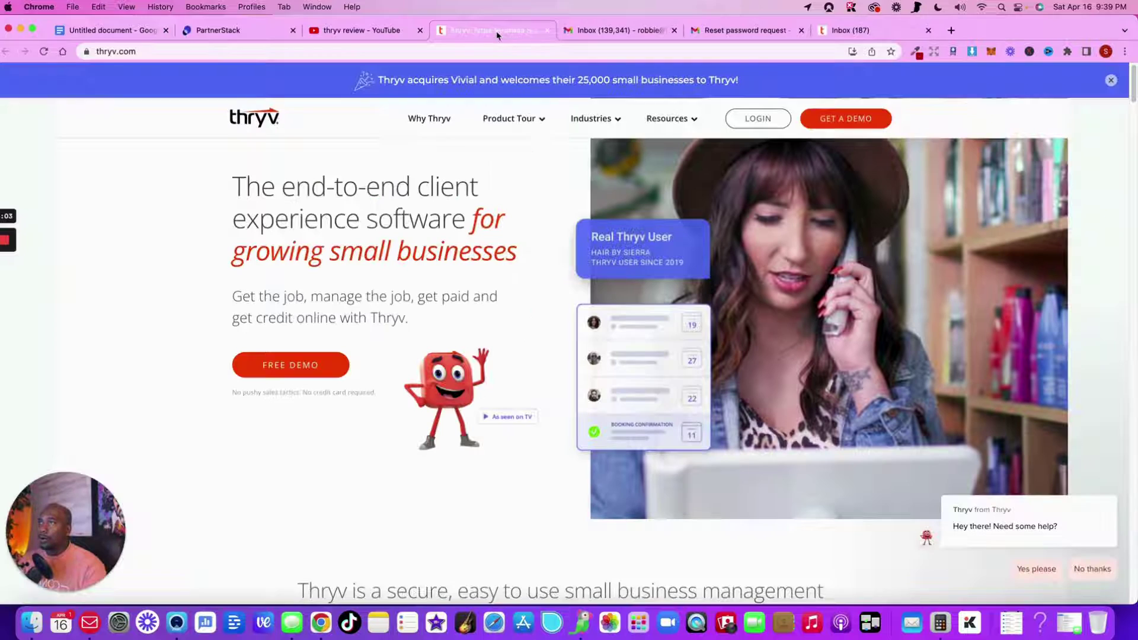
{"action": "left_click", "coordinate": [839, 31]}
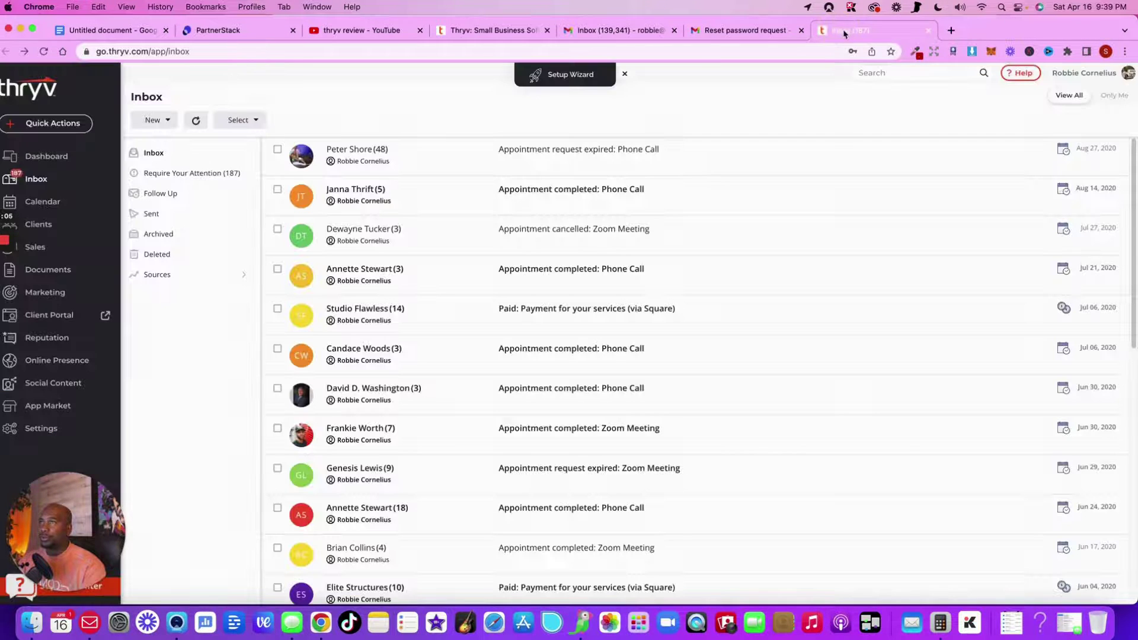
{"action": "left_click_drag", "start_coordinate": [839, 31], "coordinate": [843, 63]}
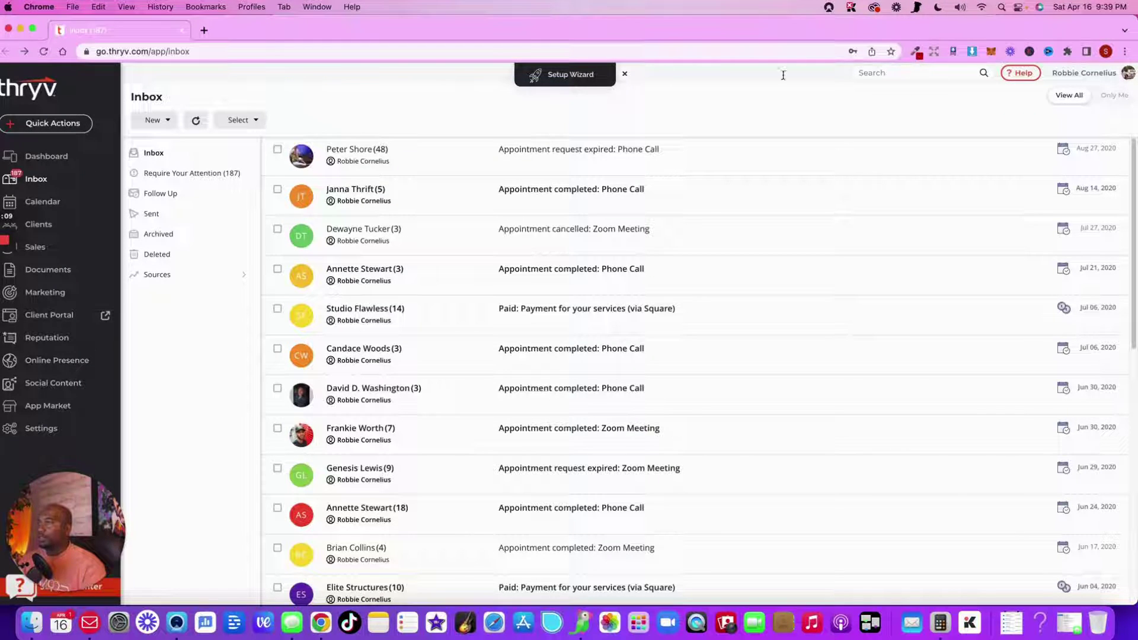
{"action": "left_click", "coordinate": [46, 156]}
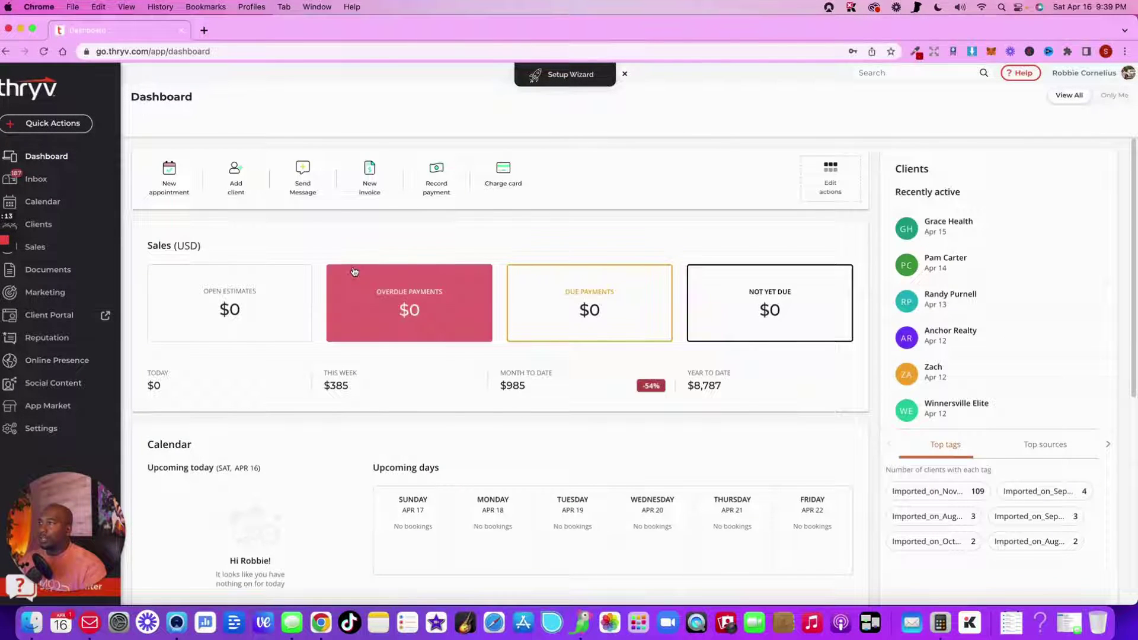
{"action": "scroll", "coordinate": [353, 272], "scroll_direction": "down", "scroll_amount": 5}
{"action": "scroll", "coordinate": [353, 271], "scroll_direction": "up", "scroll_amount": 5}
{"action": "scroll", "coordinate": [354, 271], "scroll_direction": "down", "scroll_amount": 5}
{"action": "scroll", "coordinate": [354, 272], "scroll_direction": "up", "scroll_amount": 5}
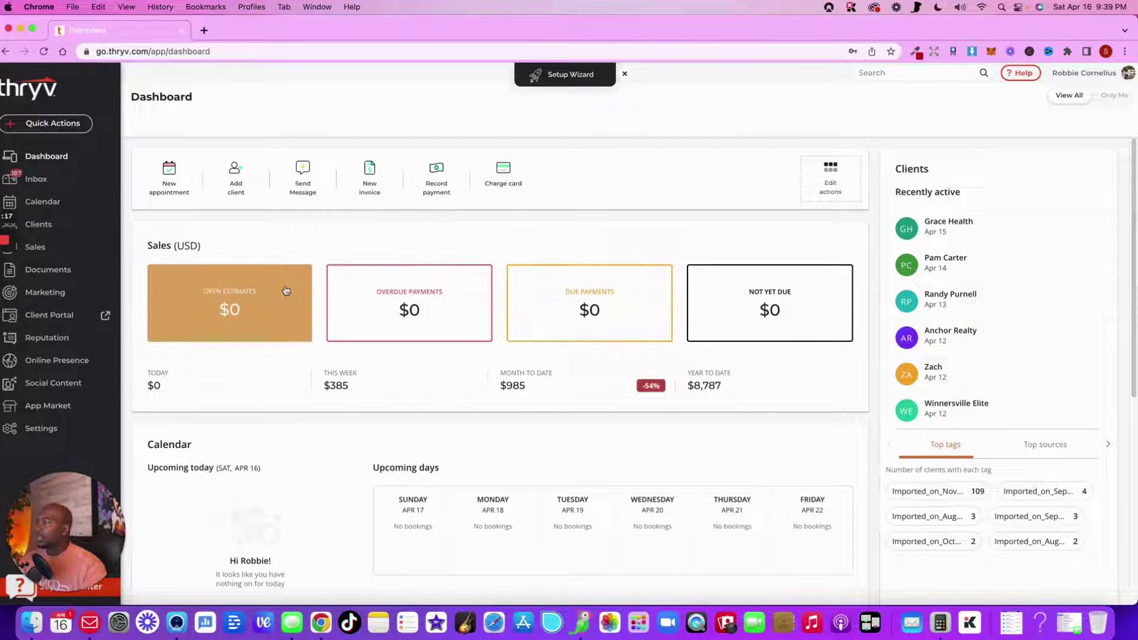
{"action": "scroll", "coordinate": [492, 359], "scroll_direction": "down", "scroll_amount": 3}
{"action": "scroll", "coordinate": [492, 359], "scroll_direction": "down", "scroll_amount": 2}
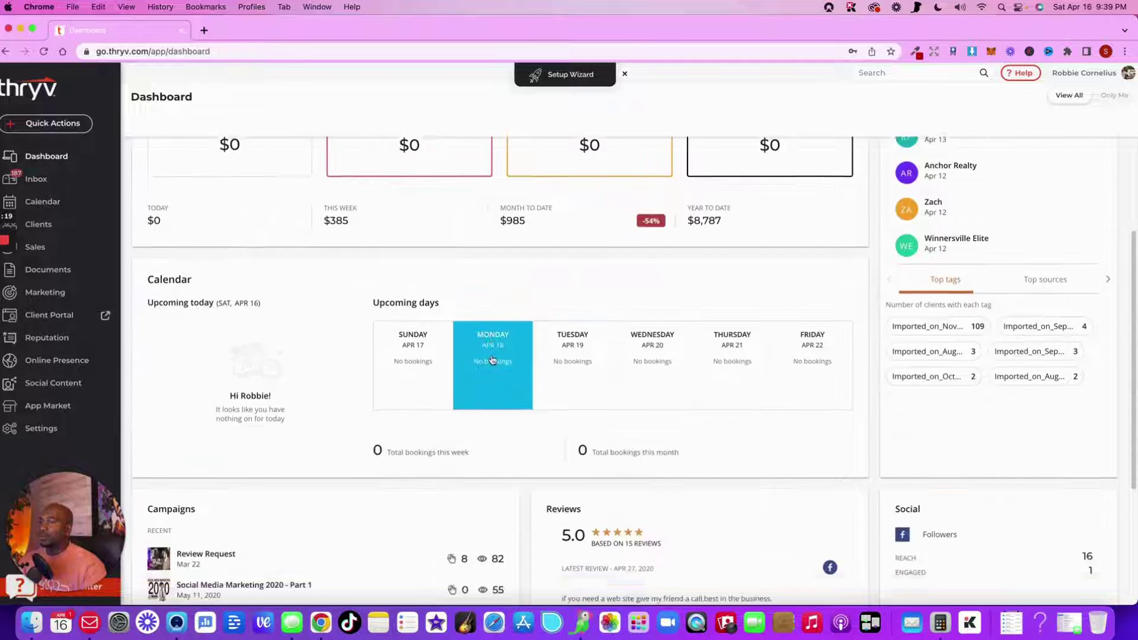
{"action": "scroll", "coordinate": [492, 360], "scroll_direction": "down", "scroll_amount": 3}
{"action": "scroll", "coordinate": [492, 359], "scroll_direction": "up", "scroll_amount": 3}
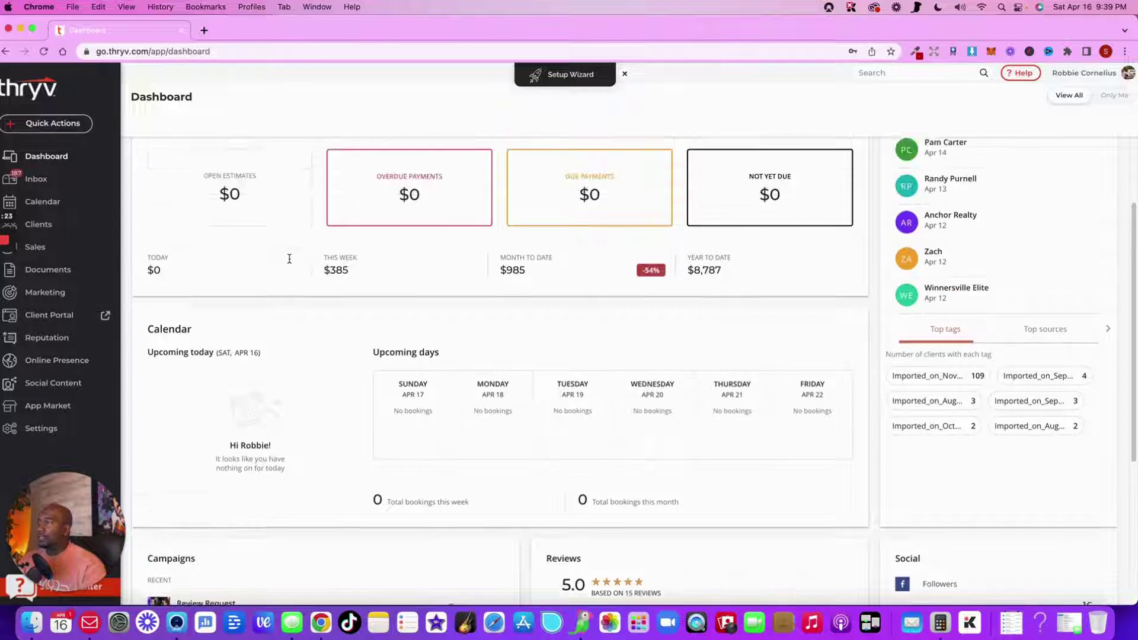
{"action": "scroll", "coordinate": [274, 232], "scroll_direction": "up", "scroll_amount": 3}
{"action": "scroll", "coordinate": [223, 249], "scroll_direction": "up", "scroll_amount": 3}
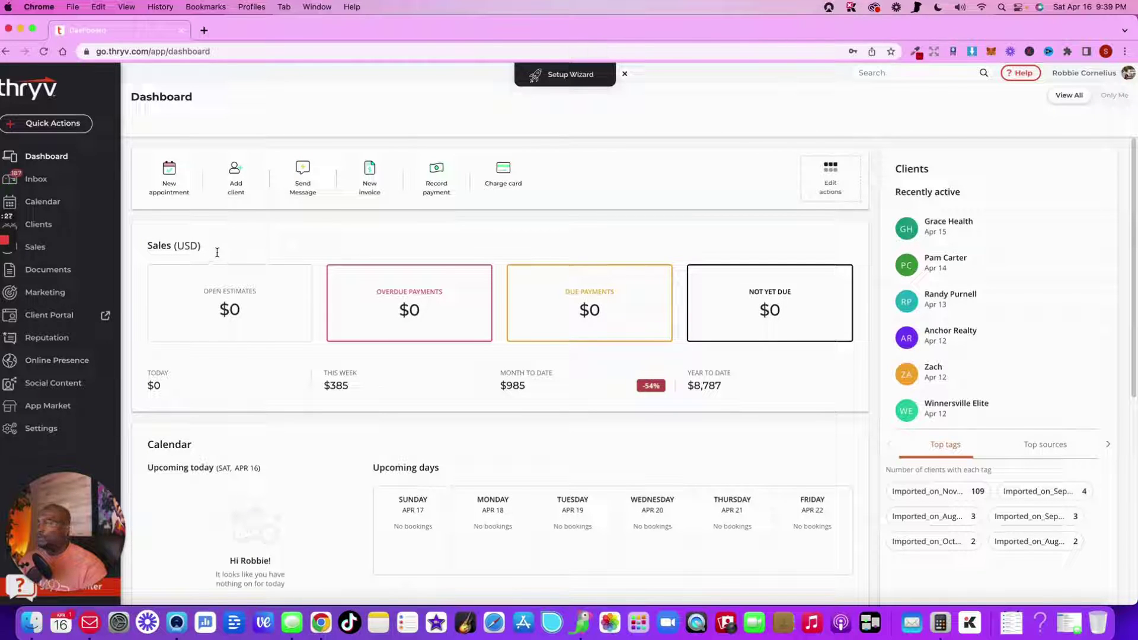
{"action": "scroll", "coordinate": [223, 284], "scroll_direction": "down", "scroll_amount": 1}
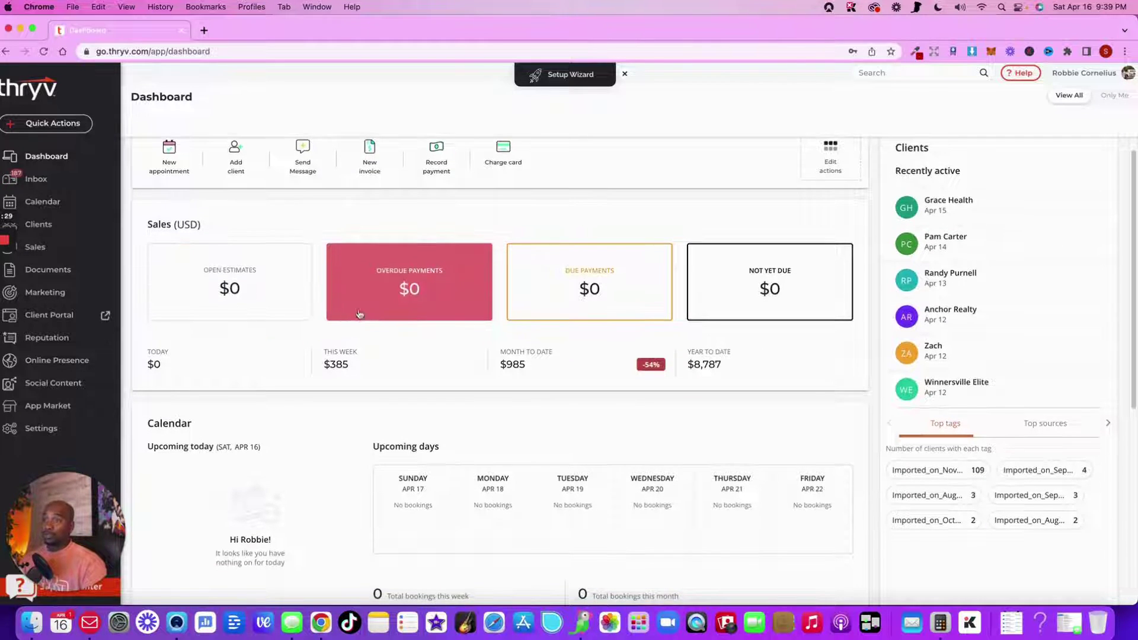
{"action": "scroll", "coordinate": [356, 302], "scroll_direction": "down", "scroll_amount": 2}
{"action": "scroll", "coordinate": [365, 307], "scroll_direction": "down", "scroll_amount": 1}
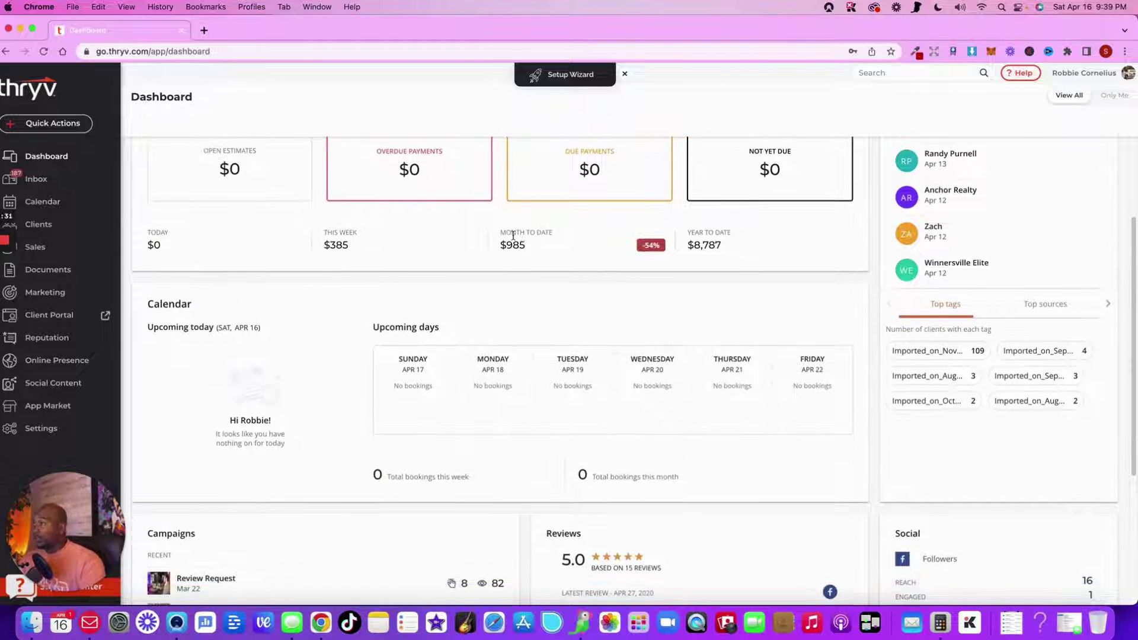
{"action": "scroll", "coordinate": [356, 285], "scroll_direction": "down", "scroll_amount": 1}
{"action": "scroll", "coordinate": [356, 236], "scroll_direction": "down", "scroll_amount": 1}
{"action": "scroll", "coordinate": [368, 241], "scroll_direction": "down", "scroll_amount": 1}
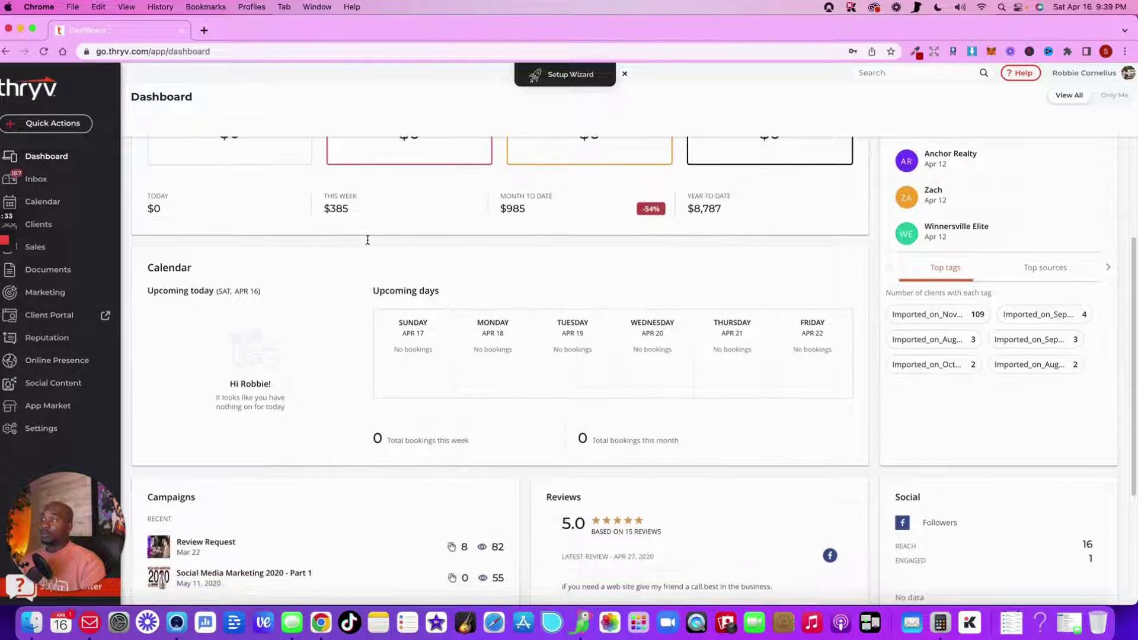
{"action": "scroll", "coordinate": [372, 235], "scroll_direction": "down", "scroll_amount": 1}
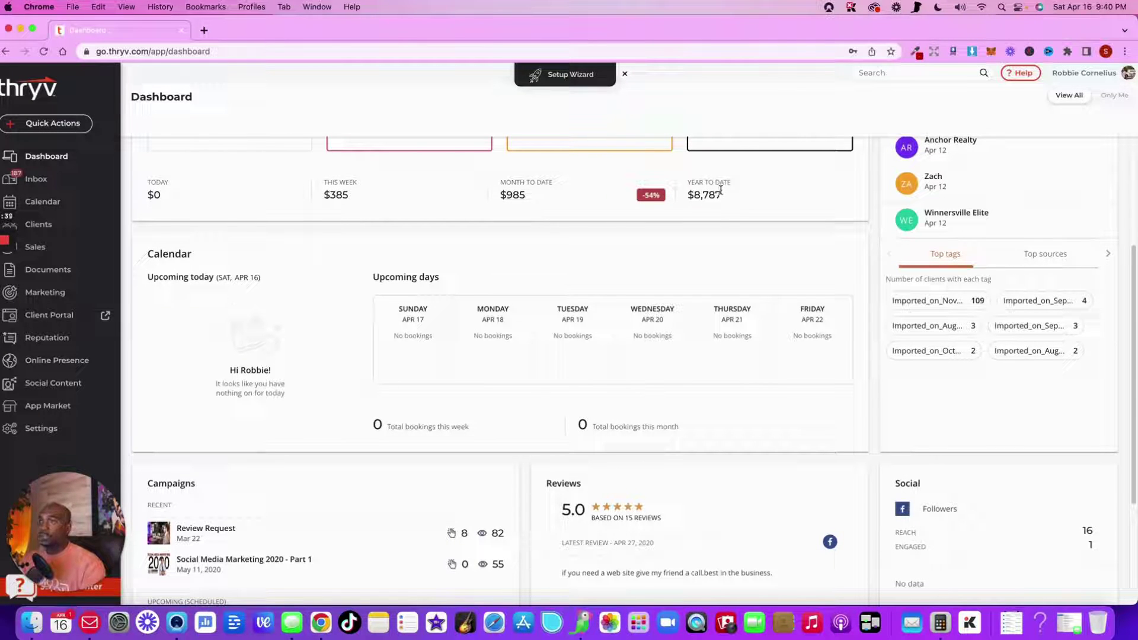
{"action": "scroll", "coordinate": [723, 211], "scroll_direction": "down", "scroll_amount": 2}
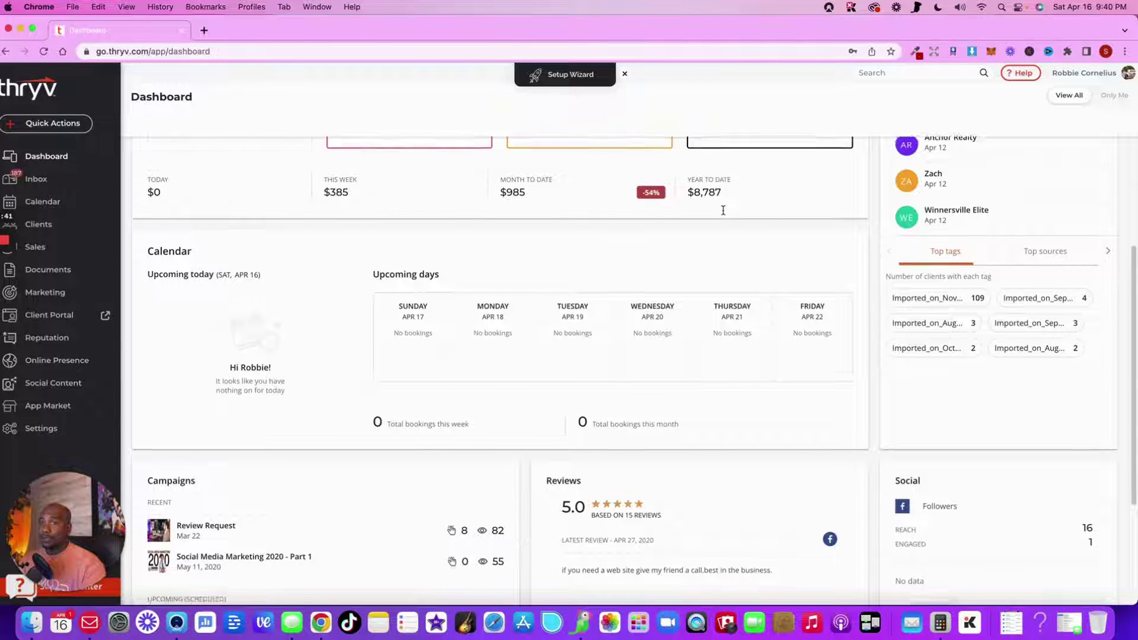
{"action": "scroll", "coordinate": [722, 213], "scroll_direction": "down", "scroll_amount": 1}
{"action": "scroll", "coordinate": [723, 212], "scroll_direction": "down", "scroll_amount": 2}
{"action": "scroll", "coordinate": [724, 212], "scroll_direction": "down", "scroll_amount": 2}
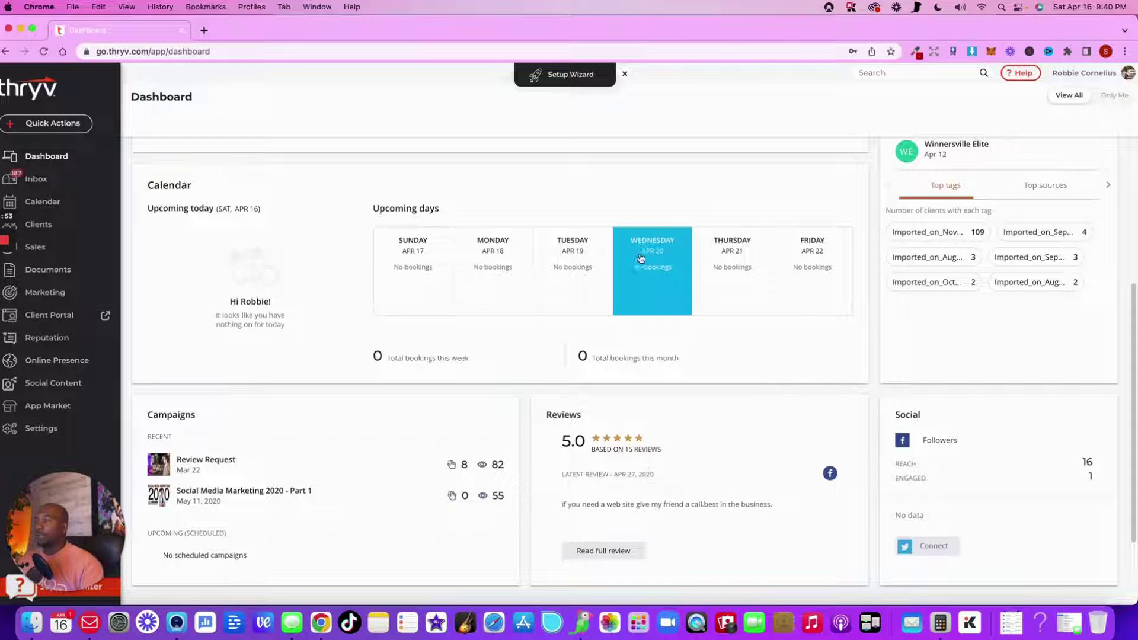
{"action": "scroll", "coordinate": [614, 361], "scroll_direction": "down", "scroll_amount": 2}
{"action": "scroll", "coordinate": [613, 362], "scroll_direction": "down", "scroll_amount": 1}
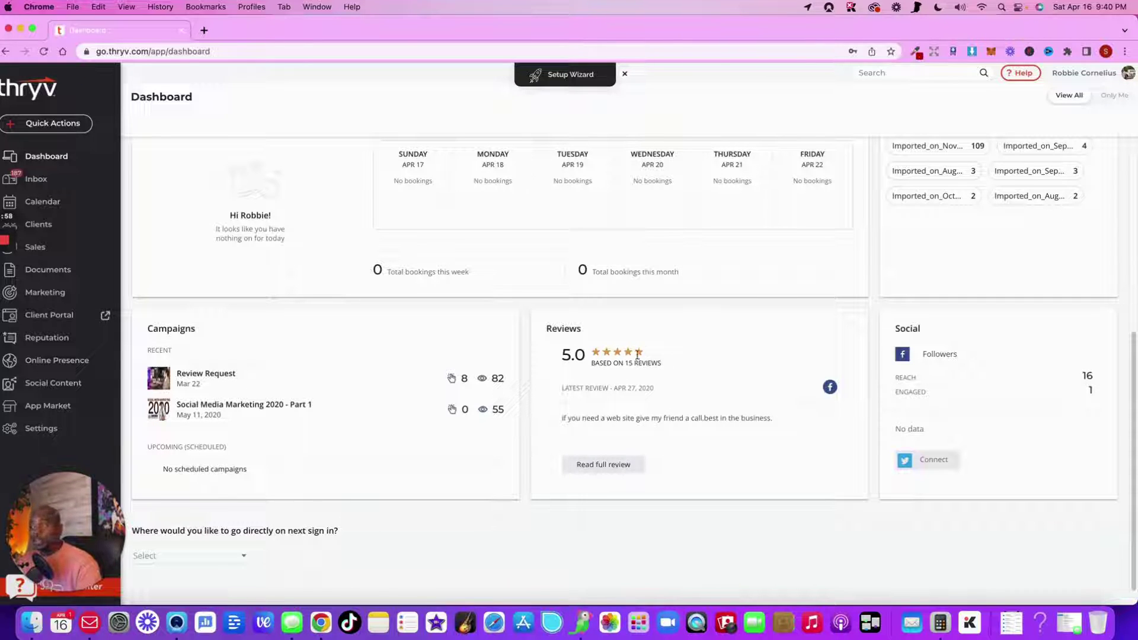
{"action": "scroll", "coordinate": [749, 405], "scroll_direction": "down", "scroll_amount": 1}
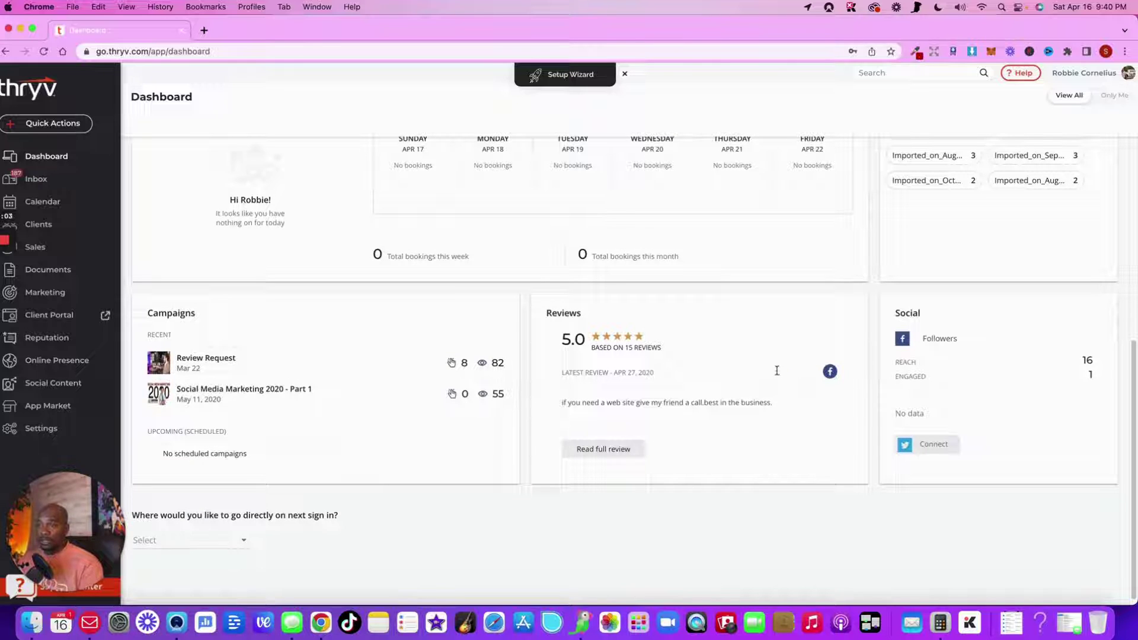
{"action": "scroll", "coordinate": [711, 367], "scroll_direction": "down", "scroll_amount": 1}
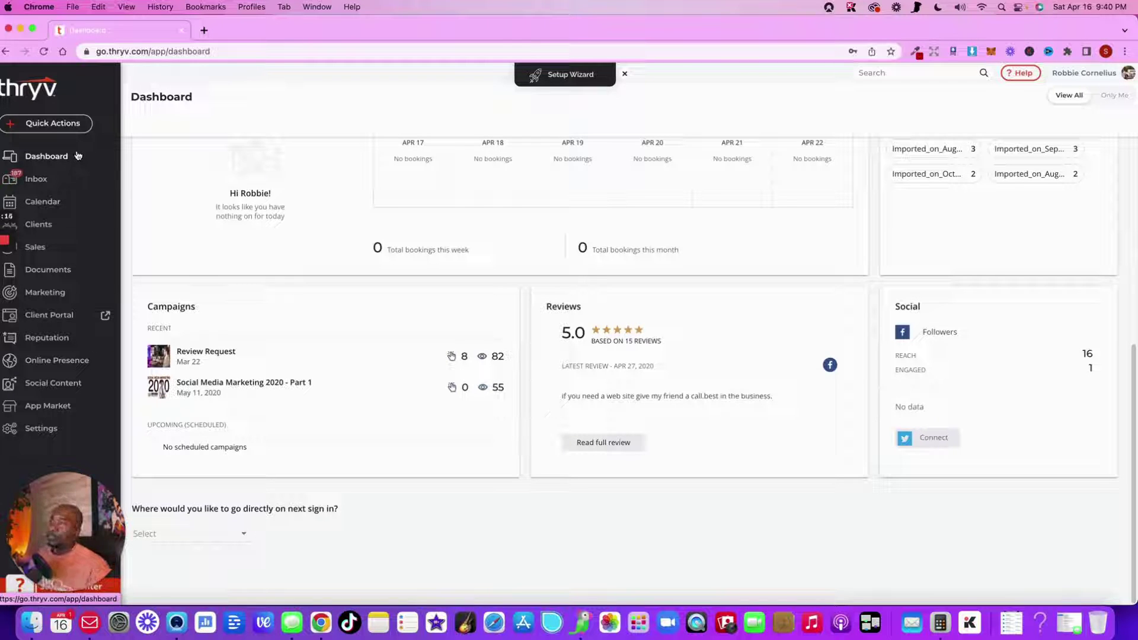
Return to the Thryv inbox of appointment, call, cancellation and Square payment messages
{"action": "left_click", "coordinate": [37, 179]}
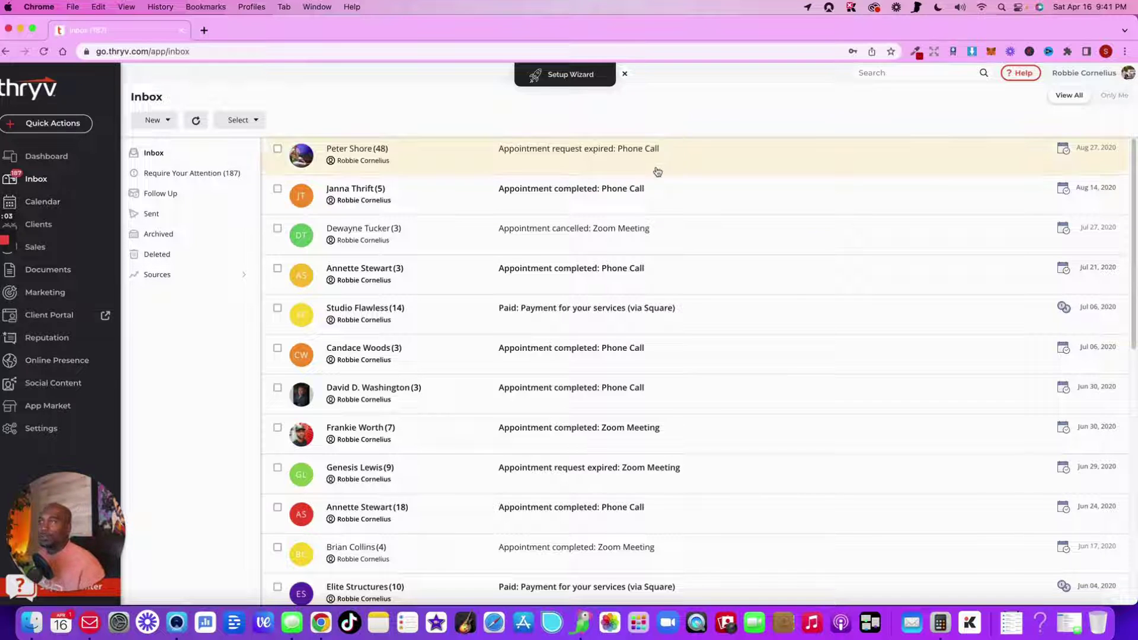
Open the client conversation with the expired phone-call appointment request
{"action": "left_click", "coordinate": [694, 158]}
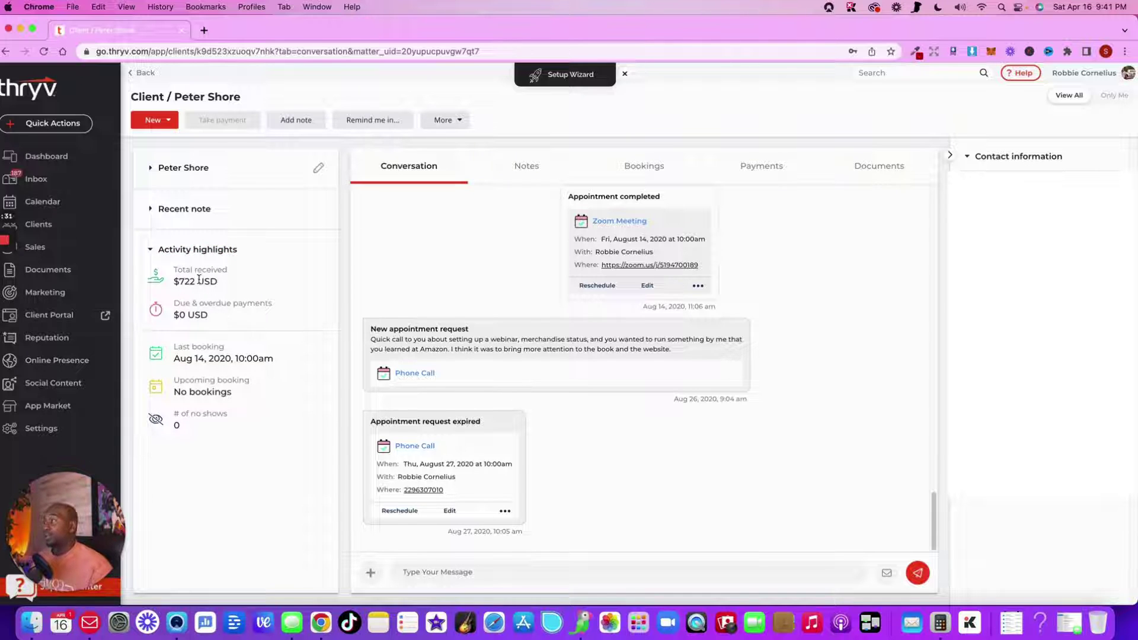
{"action": "left_click", "coordinate": [43, 201]}
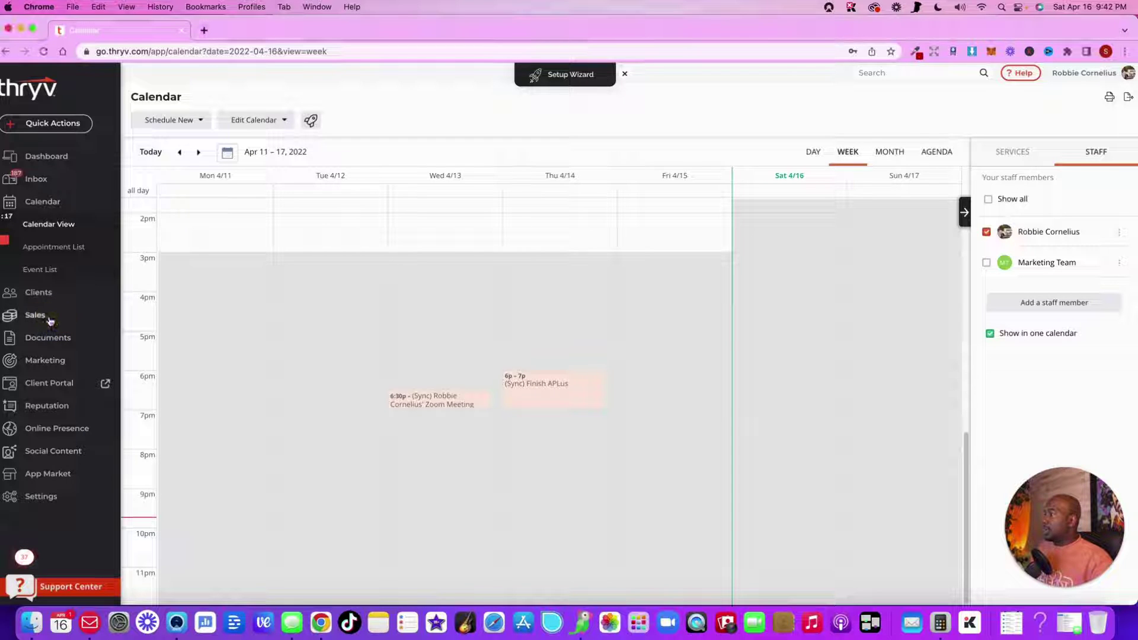
Open Sales to show Billing & Invoicing with $0 overdue and no items
{"action": "left_click", "coordinate": [43, 315]}
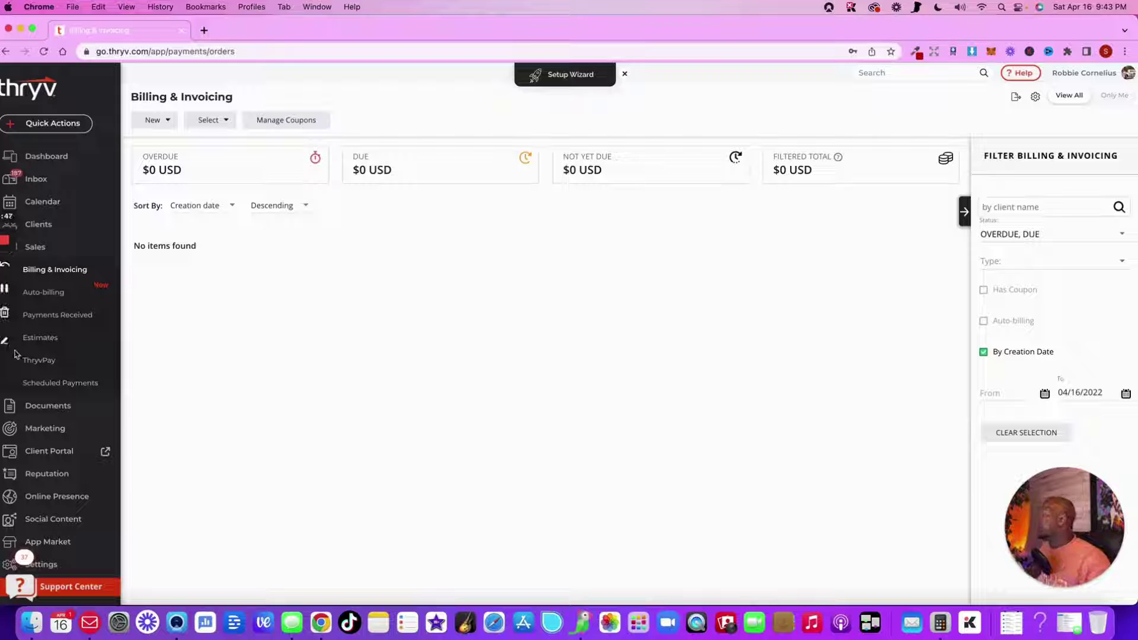
View the Documents page with 270.jpg, then the Automated Campaigns list
{"action": "left_click", "coordinate": [47, 406]}
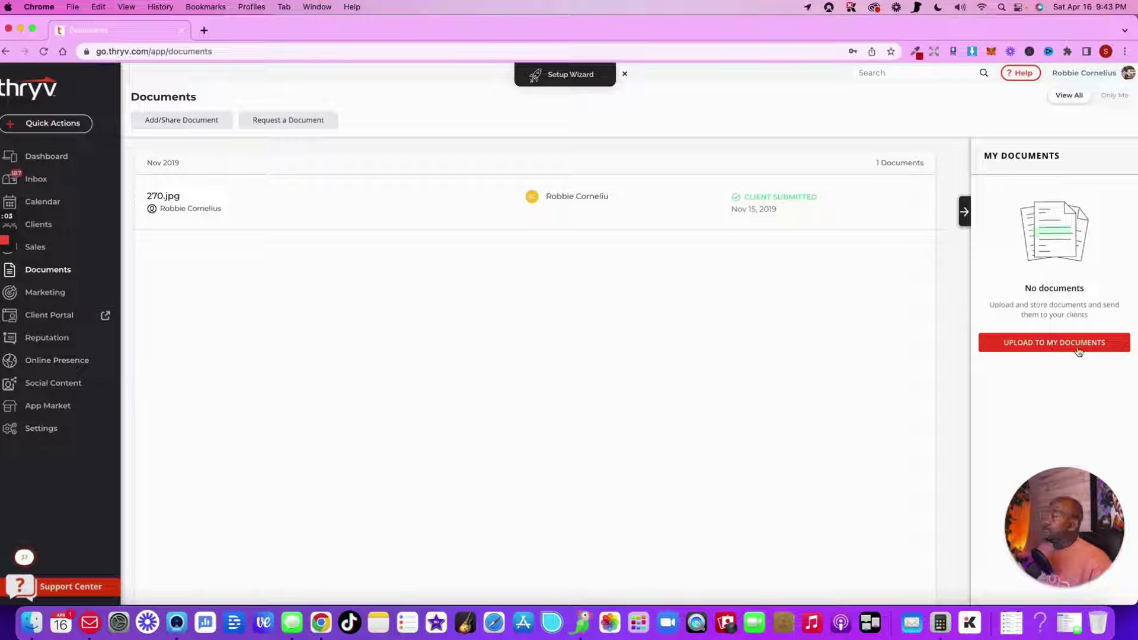
{"action": "left_click", "coordinate": [45, 292]}
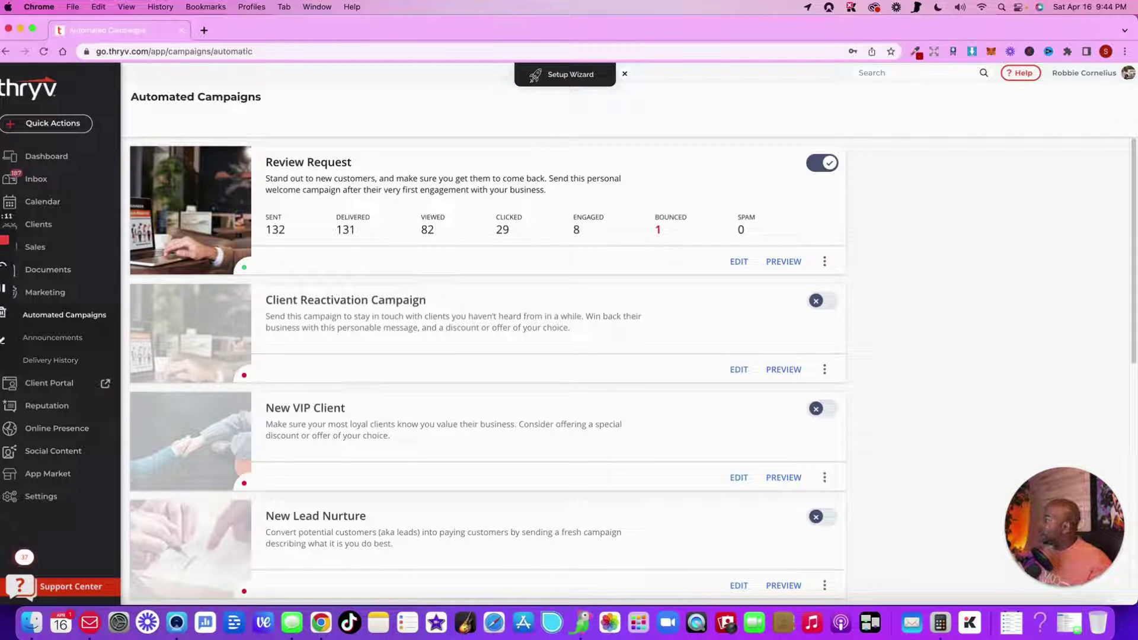
Open the Client Portal page with its portal URL, demo client and invite options
{"action": "left_click", "coordinate": [49, 383]}
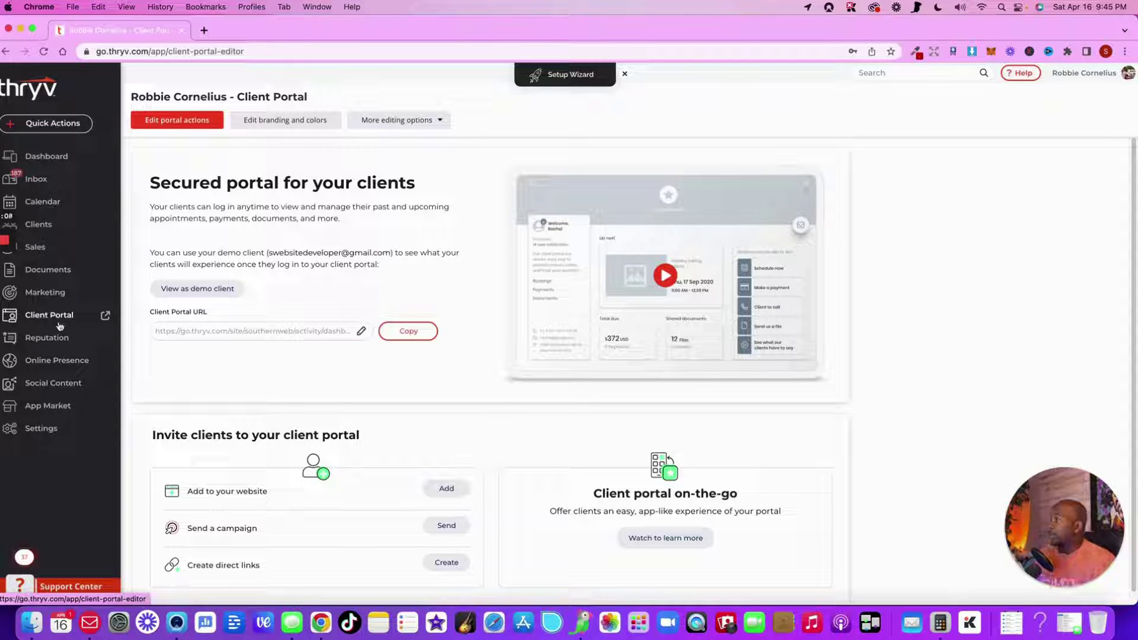
Open Reputation's Competitor Watch comparing ratings, reviews and response times
{"action": "left_click", "coordinate": [47, 338]}
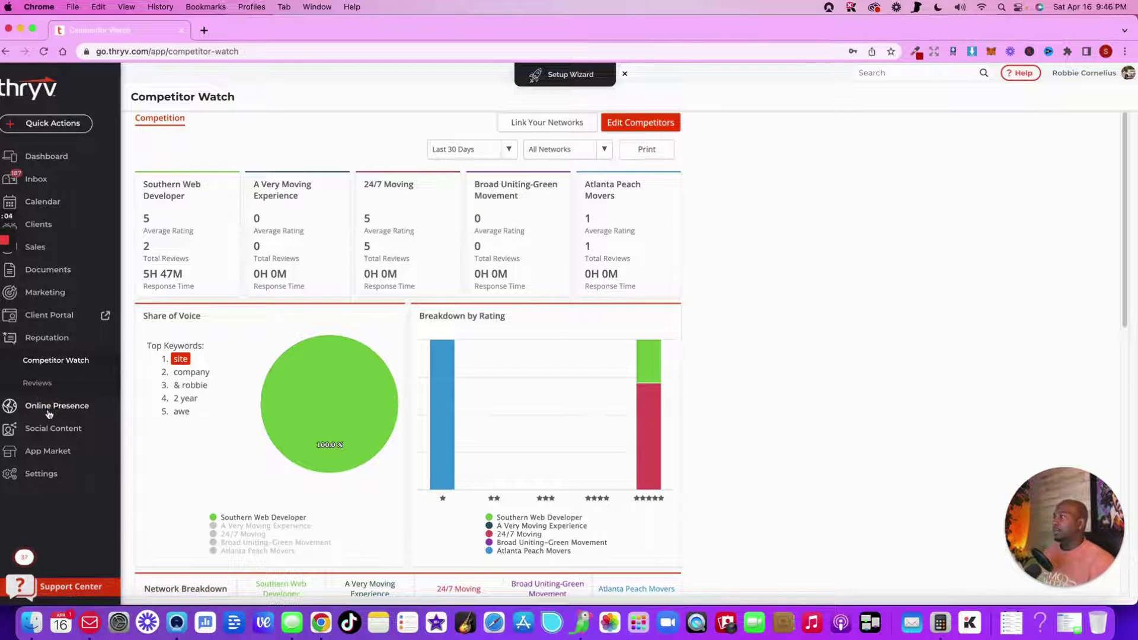
Open Website Widgets with pop-up, buttons, contact form, scheduling calendar and sidebar options
{"action": "left_click", "coordinate": [48, 407]}
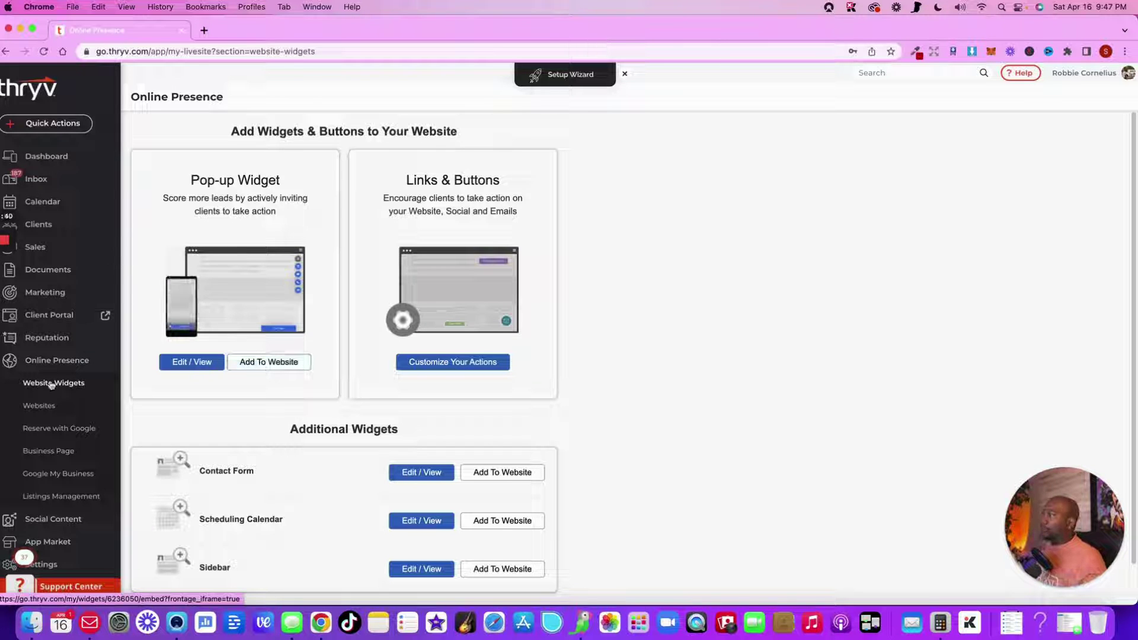
{"action": "left_click", "coordinate": [39, 405]}
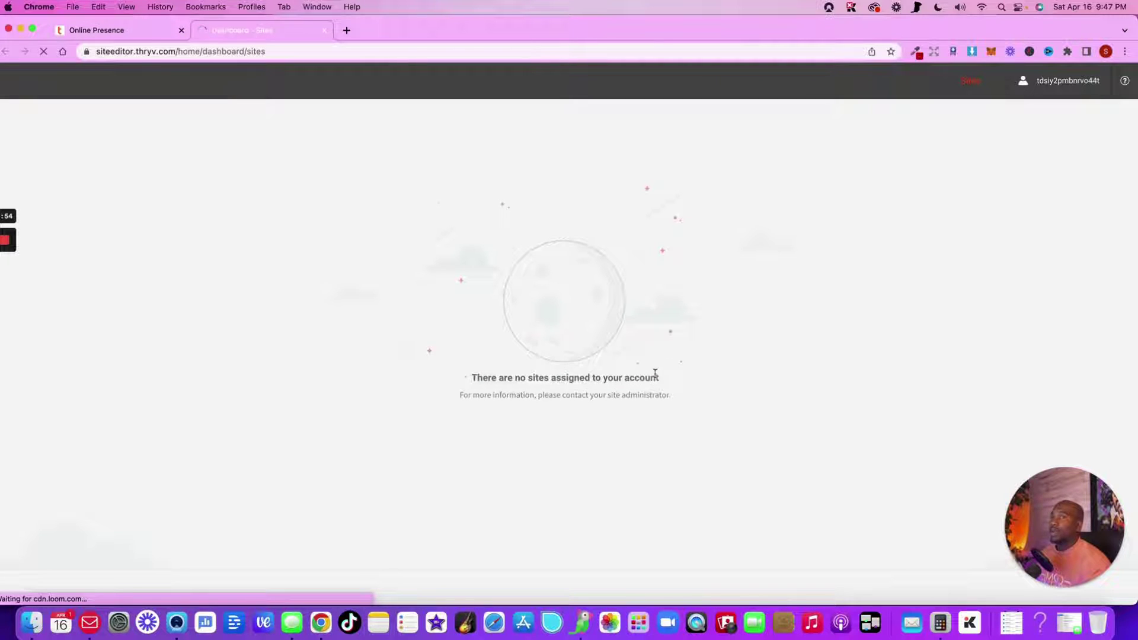
{"action": "left_click", "coordinate": [127, 37]}
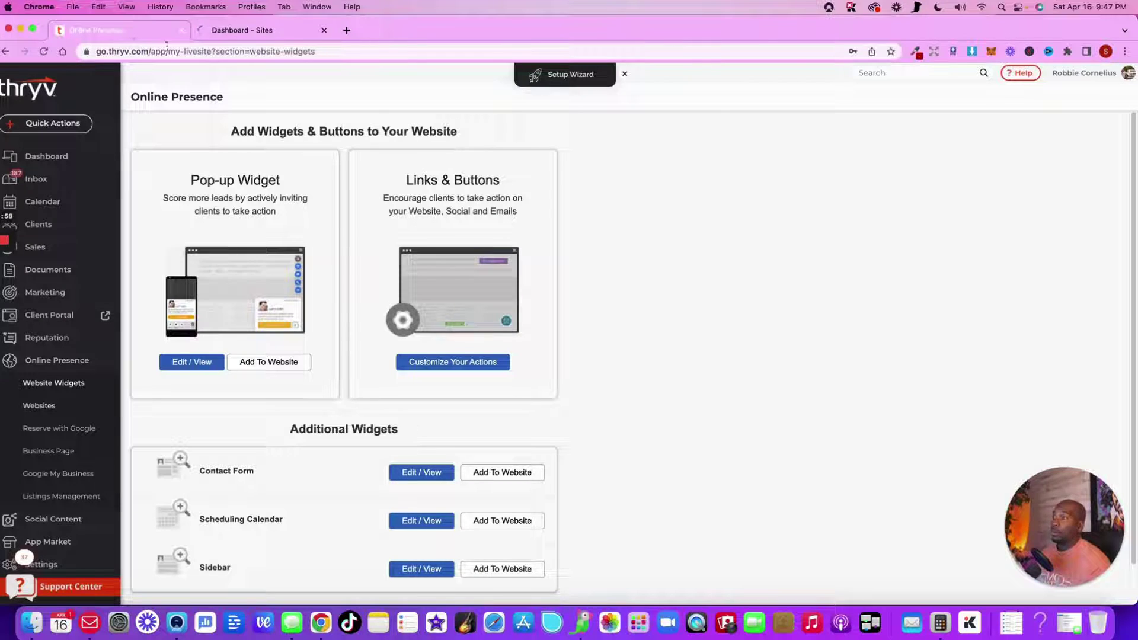
{"action": "left_click", "coordinate": [265, 30]}
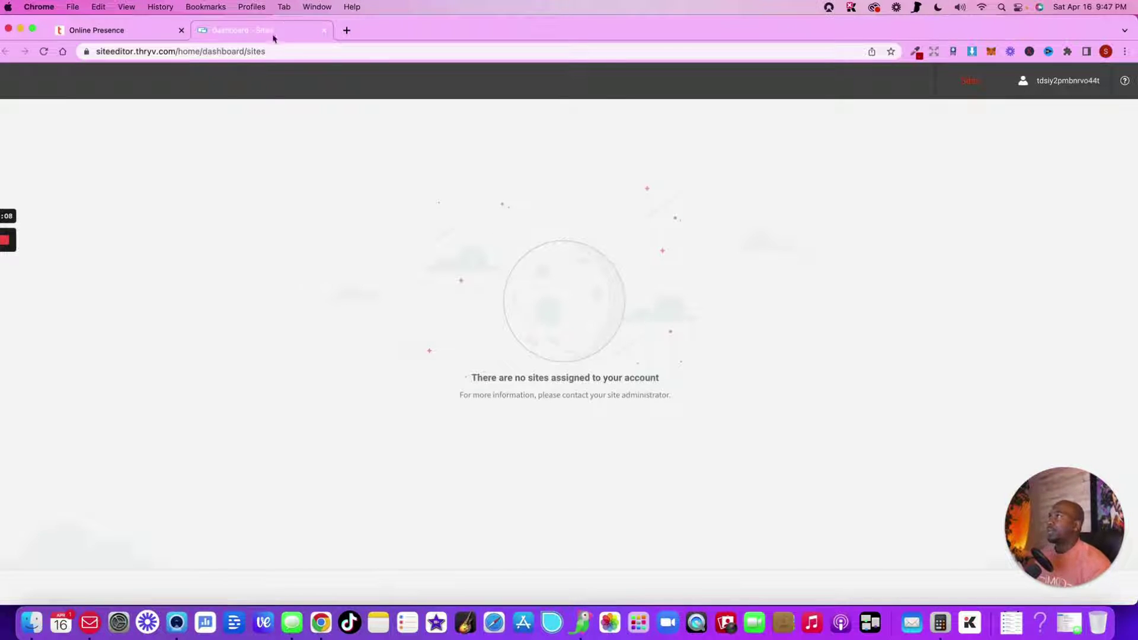
{"action": "key", "text": "super+w"}
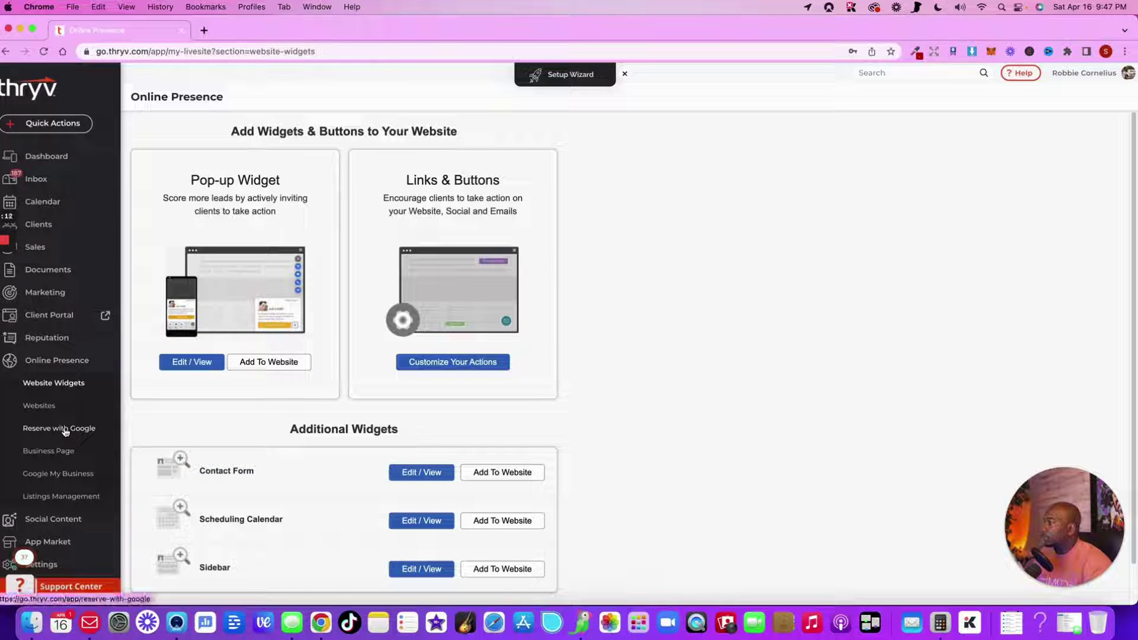
Open Reserve with Google, showing the account opted in and three services not eligible
{"action": "left_click", "coordinate": [65, 430]}
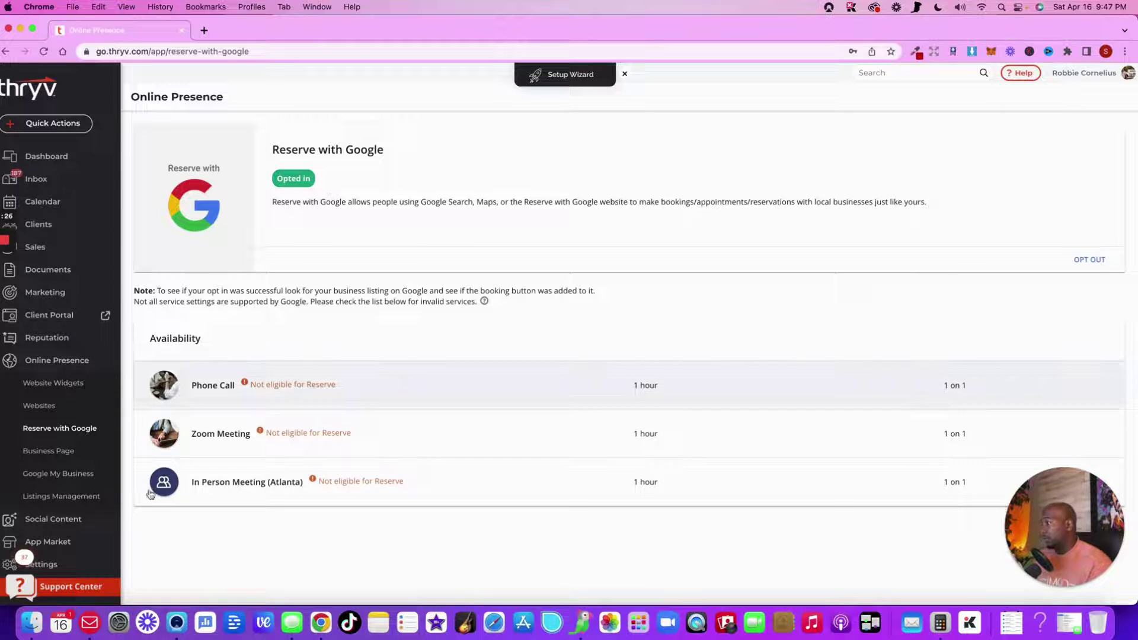
{"action": "left_click", "coordinate": [48, 451]}
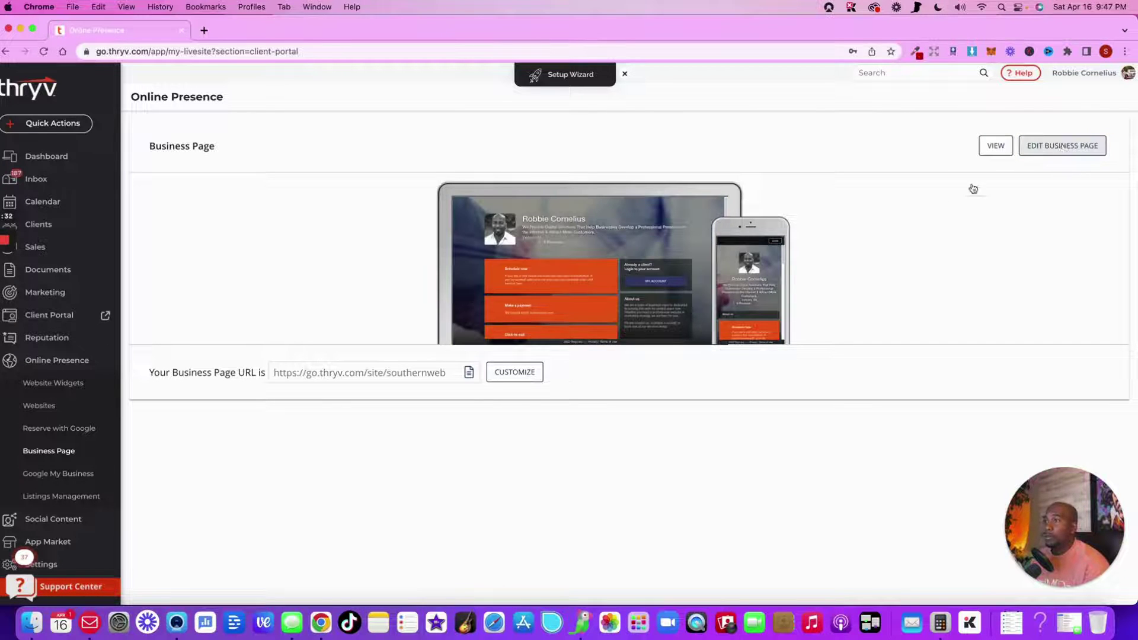
{"action": "scroll", "coordinate": [580, 305], "scroll_direction": "down", "scroll_amount": 5}
{"action": "scroll", "coordinate": [581, 306], "scroll_direction": "up", "scroll_amount": 5}
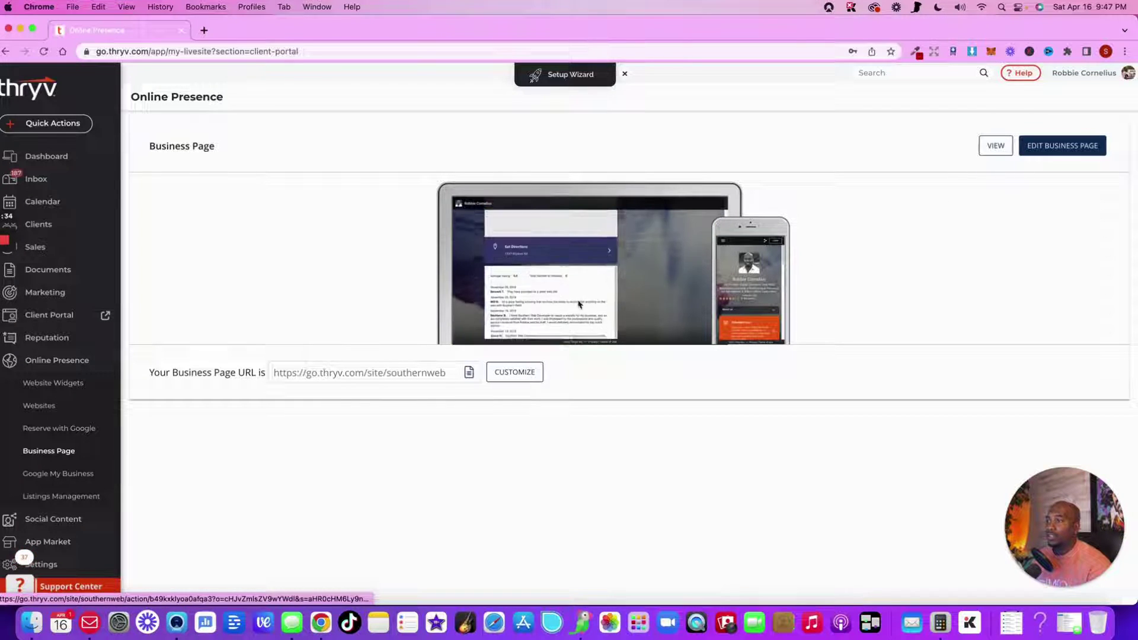
{"action": "left_click", "coordinate": [523, 245]}
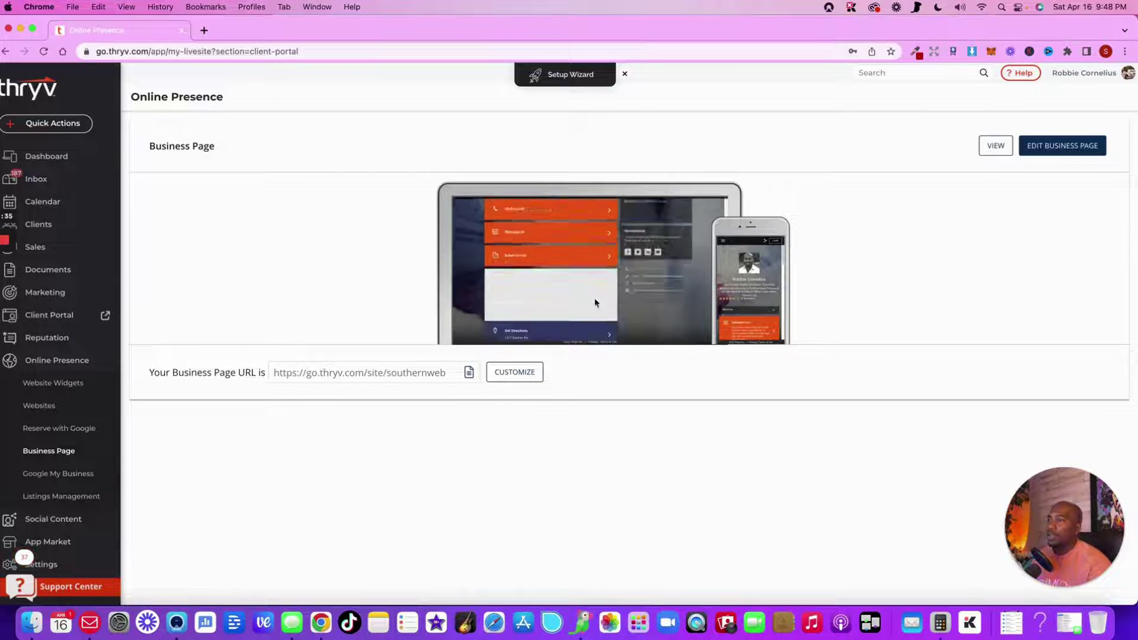
{"action": "left_click", "coordinate": [593, 299]}
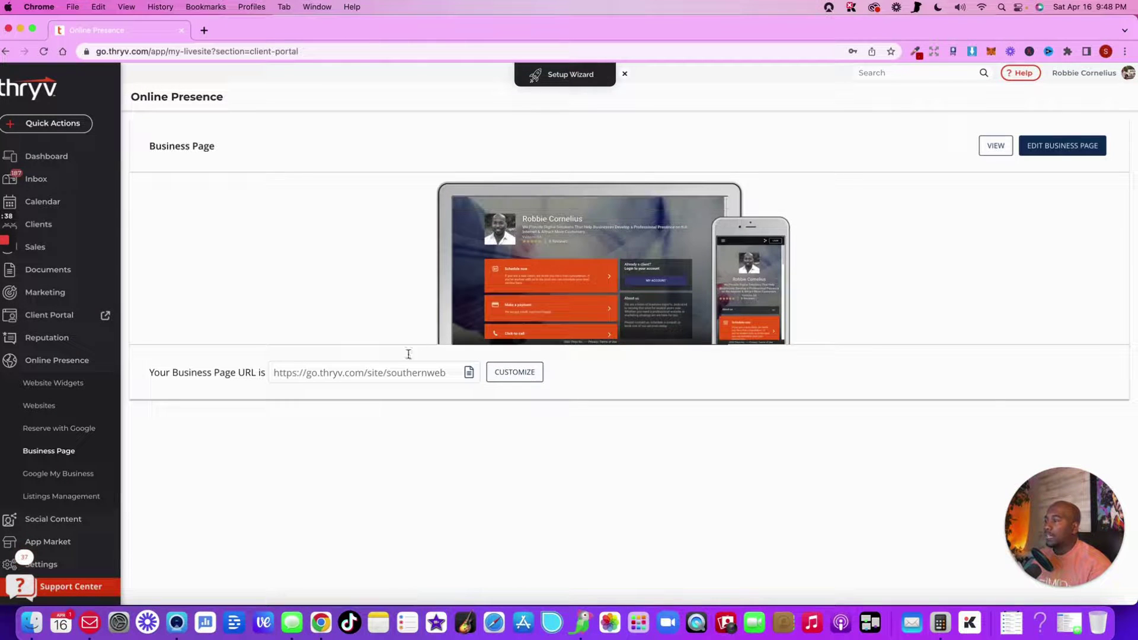
{"action": "triple_click", "coordinate": [328, 373]}
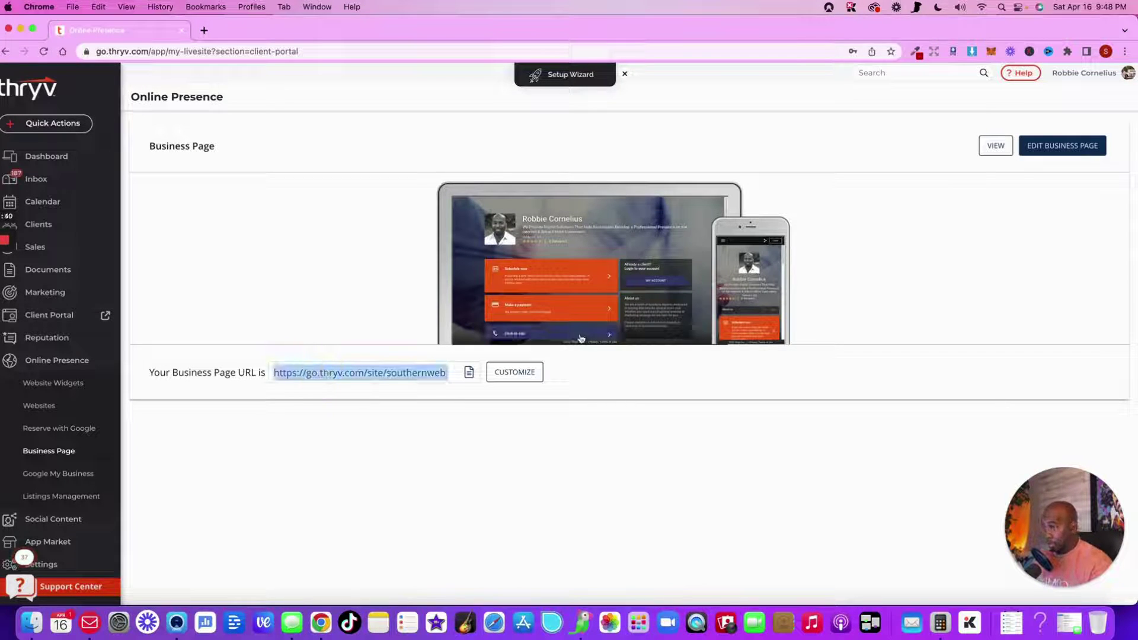
{"action": "left_click", "coordinate": [514, 372]}
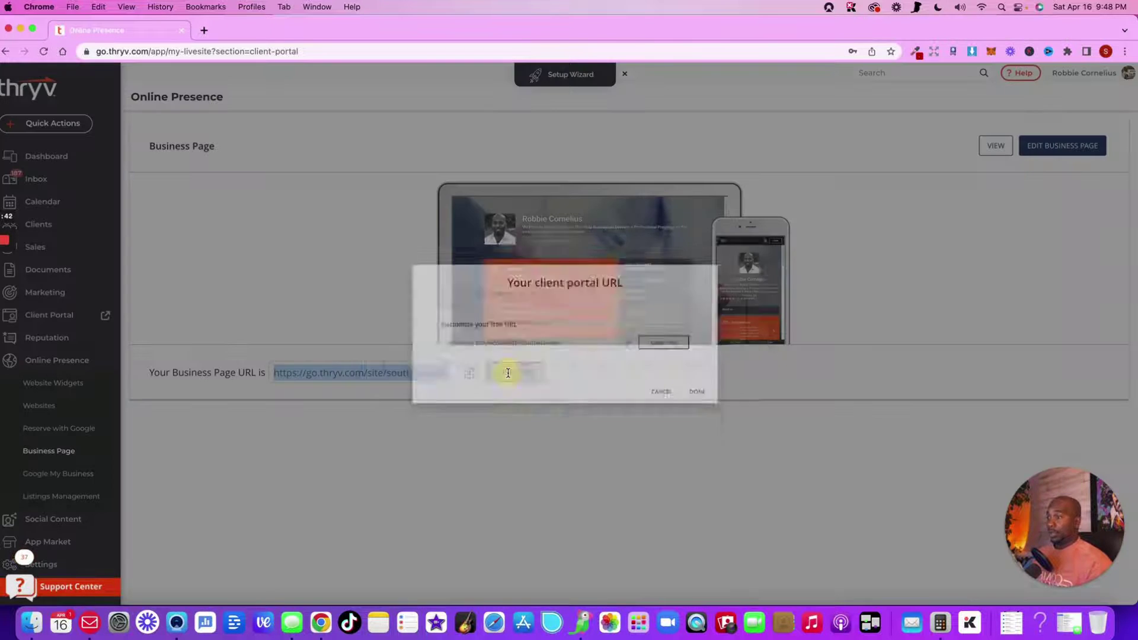
{"action": "double_click", "coordinate": [534, 345]}
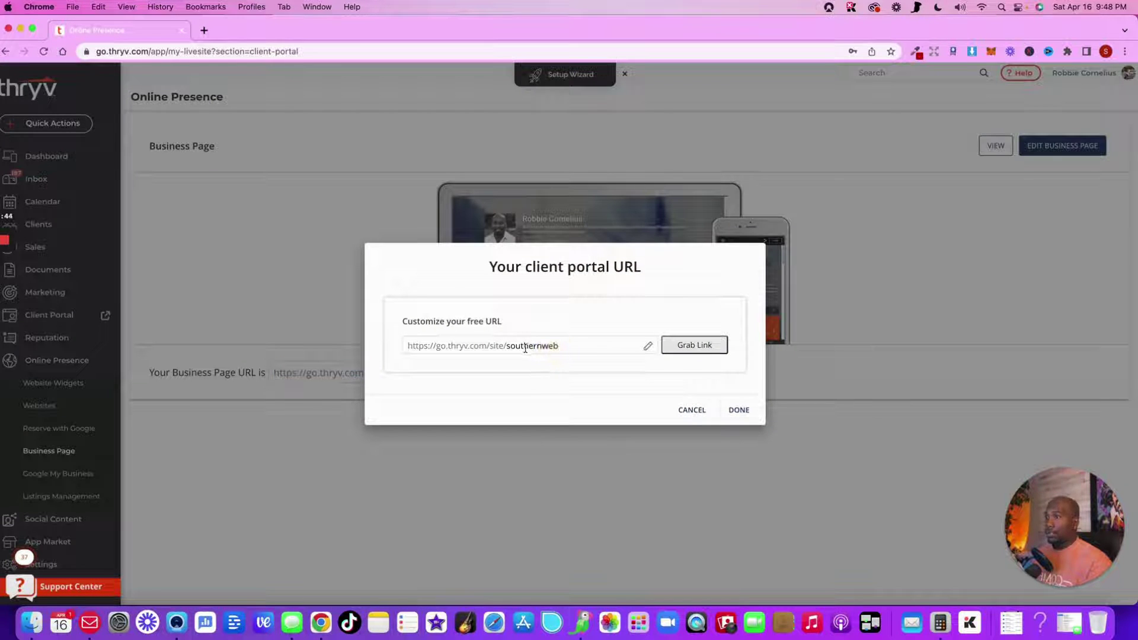
{"action": "left_click", "coordinate": [693, 410]}
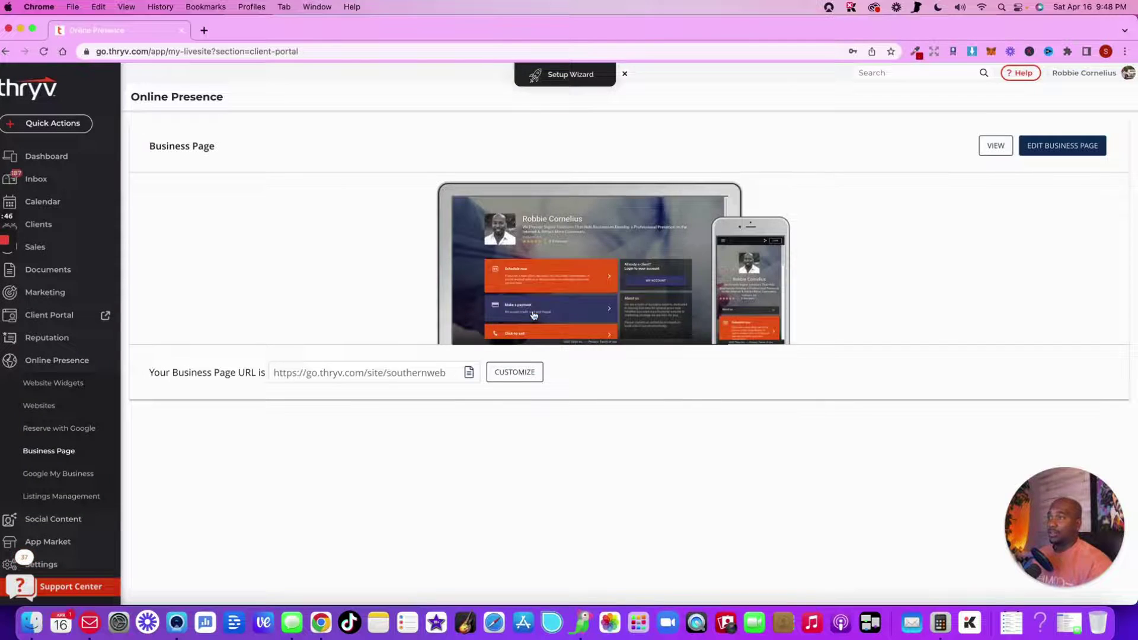
{"action": "scroll", "coordinate": [541, 285], "scroll_direction": "up", "scroll_amount": 3}
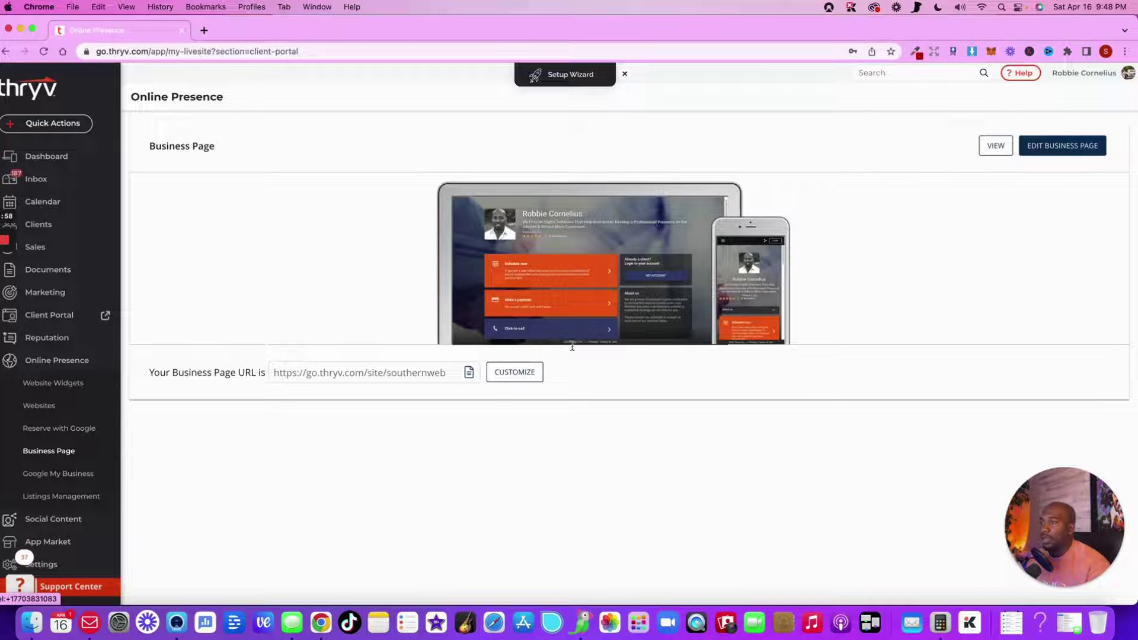
{"action": "scroll", "coordinate": [623, 276], "scroll_direction": "down", "scroll_amount": 1}
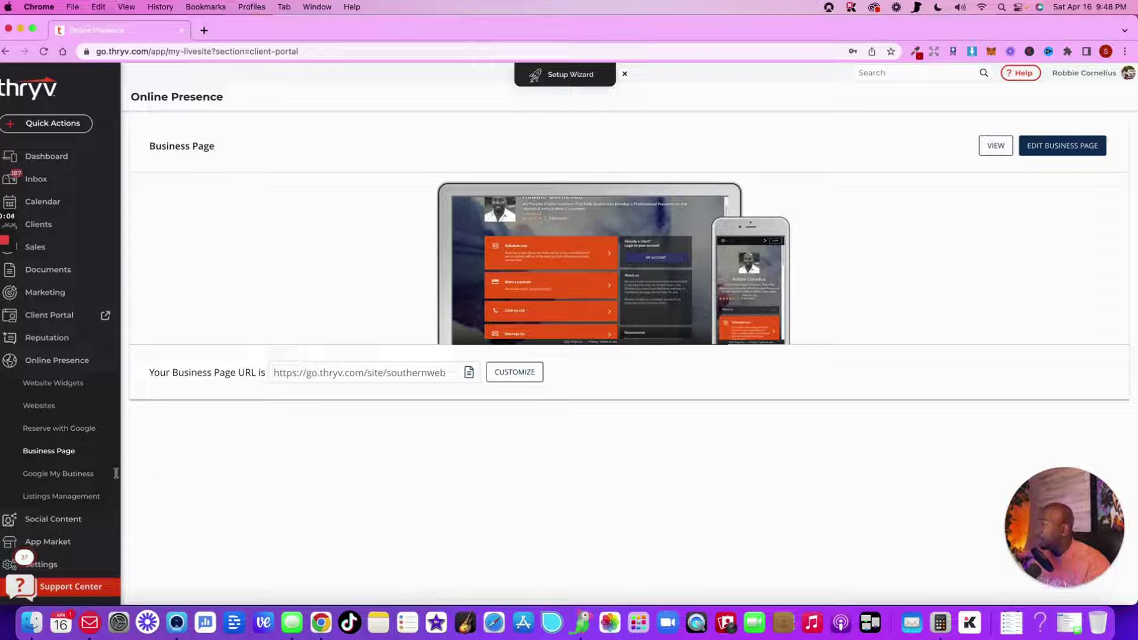
Open Google My Business showing 60% profile completion and performance stats
{"action": "left_click", "coordinate": [80, 473]}
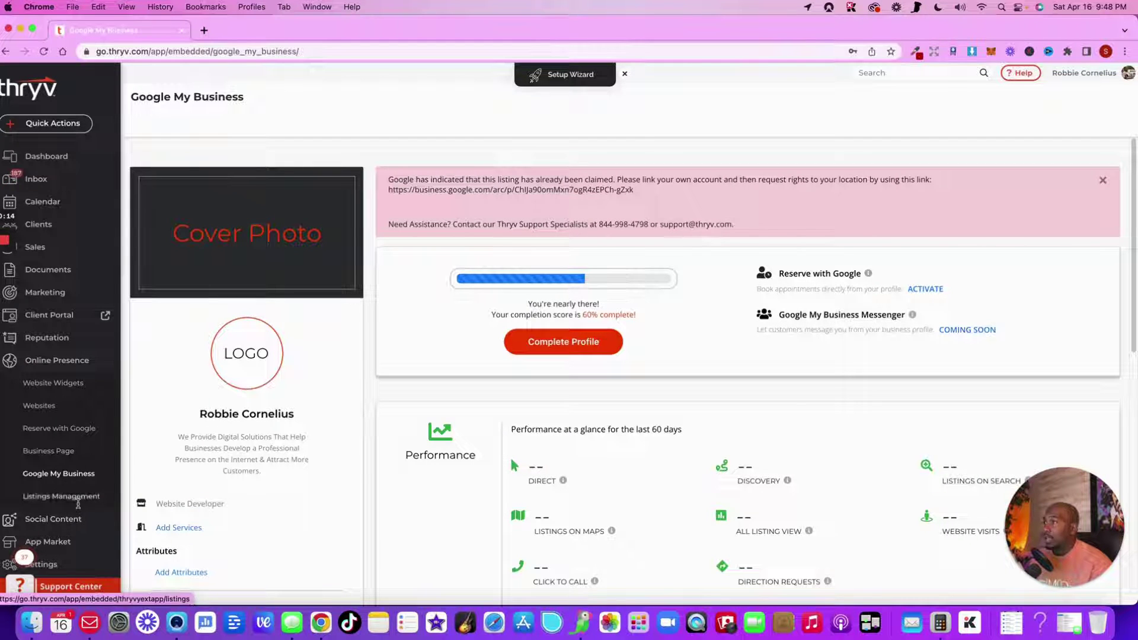
Show the Social Content scheduler calendar spanning April 10 to May 14
{"action": "left_click", "coordinate": [37, 523]}
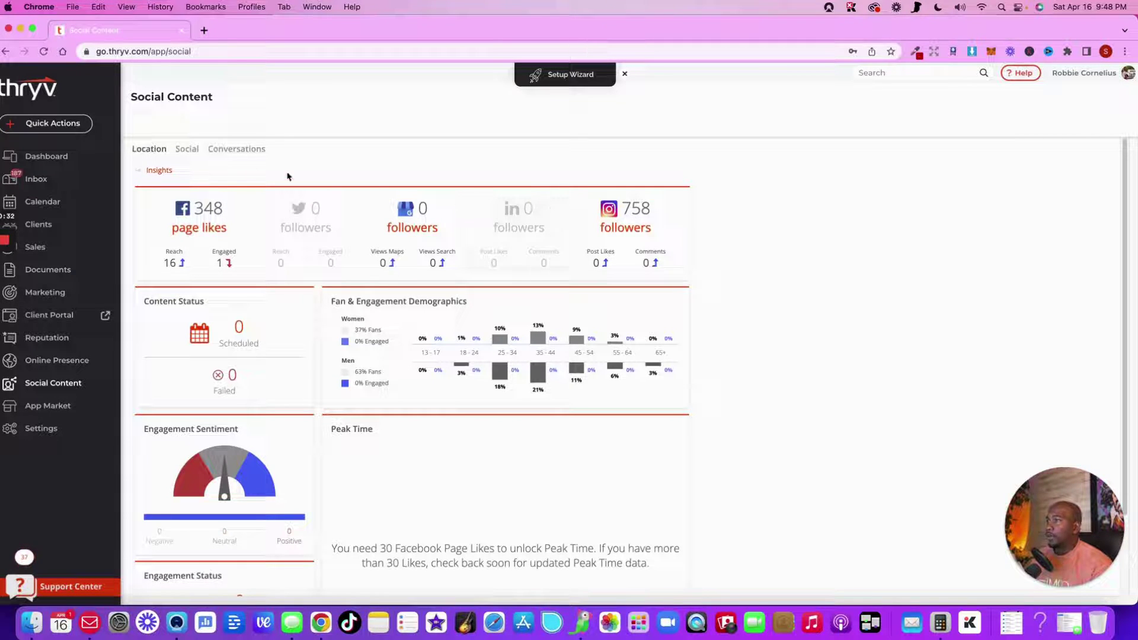
{"action": "left_click", "coordinate": [187, 149]}
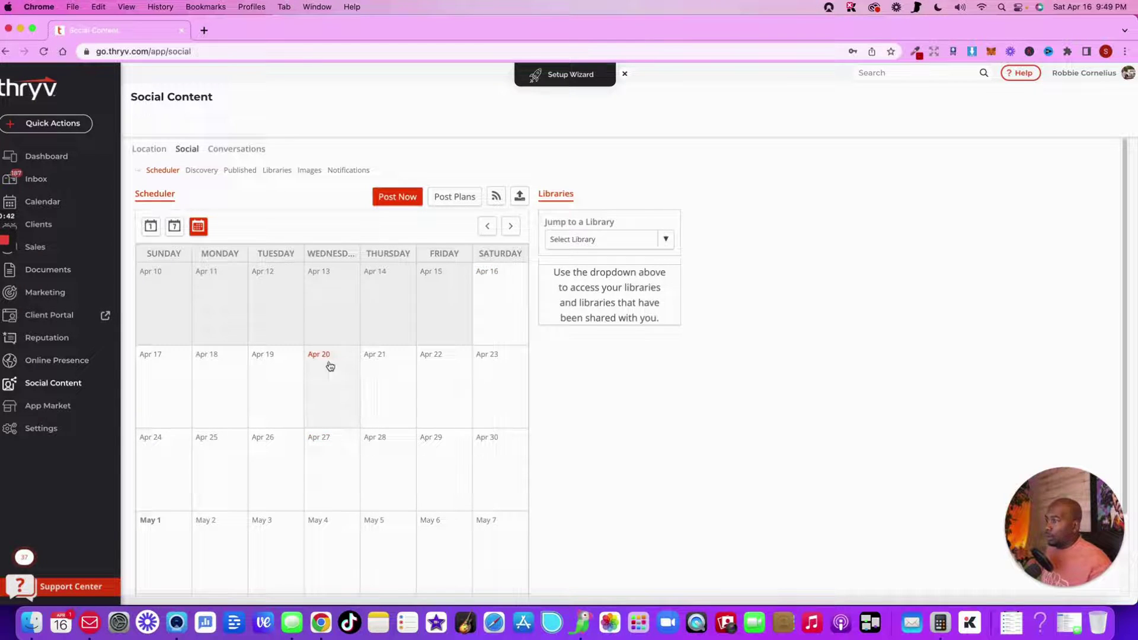
{"action": "scroll", "coordinate": [442, 455], "scroll_direction": "down", "scroll_amount": 3}
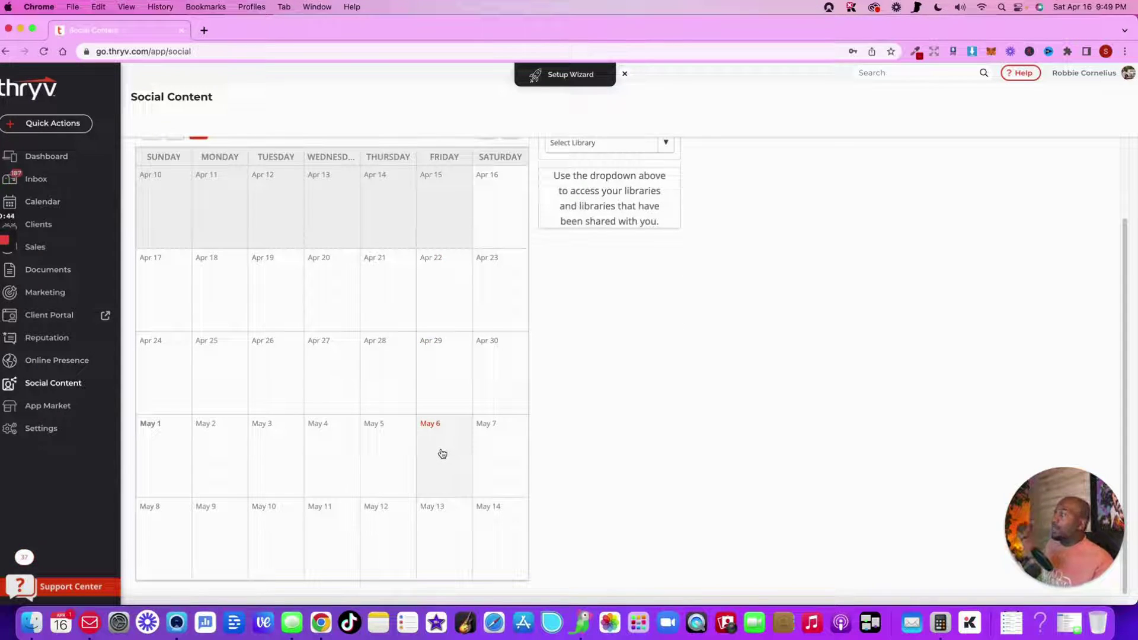
{"action": "left_click", "coordinate": [344, 303]}
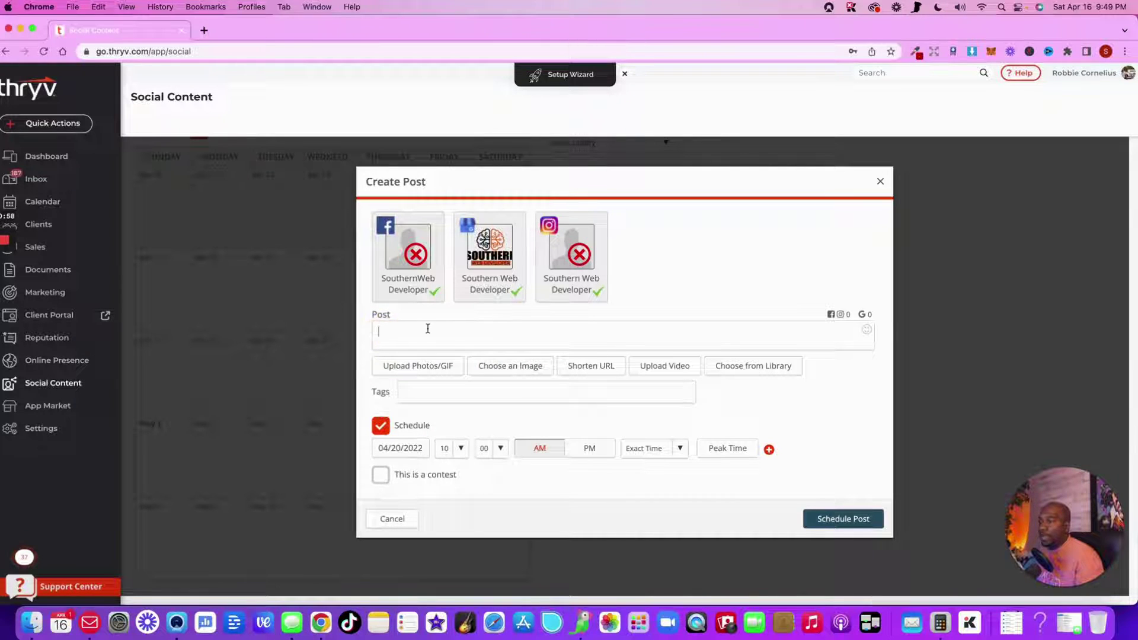
{"action": "type", "text": ",nmb,kjhjhukhjlhj"}
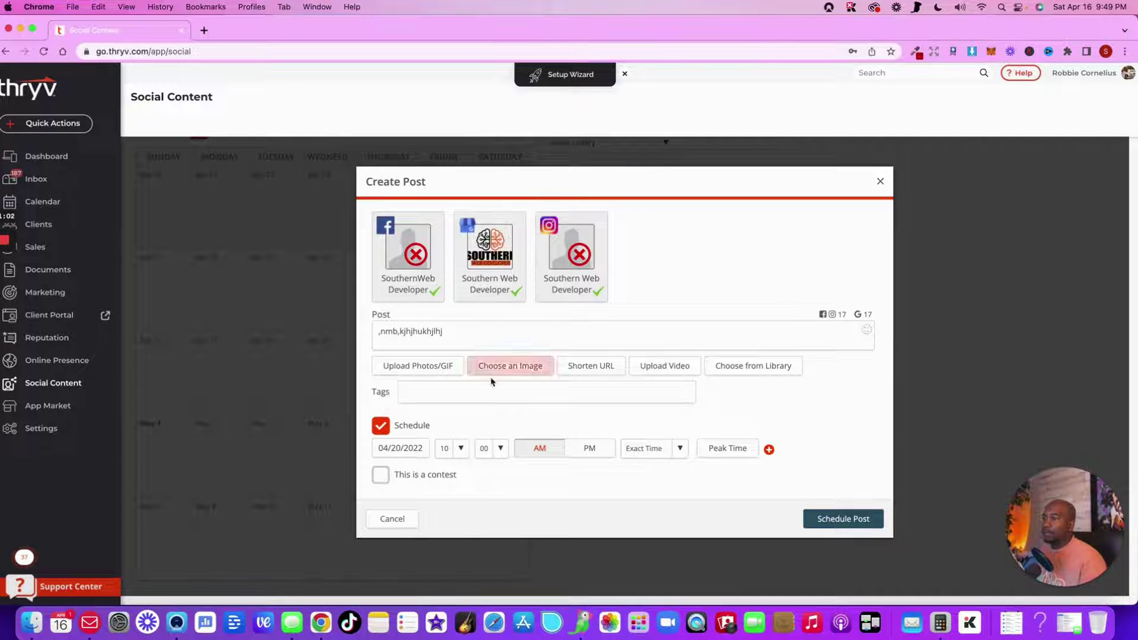
{"action": "left_click", "coordinate": [450, 391]}
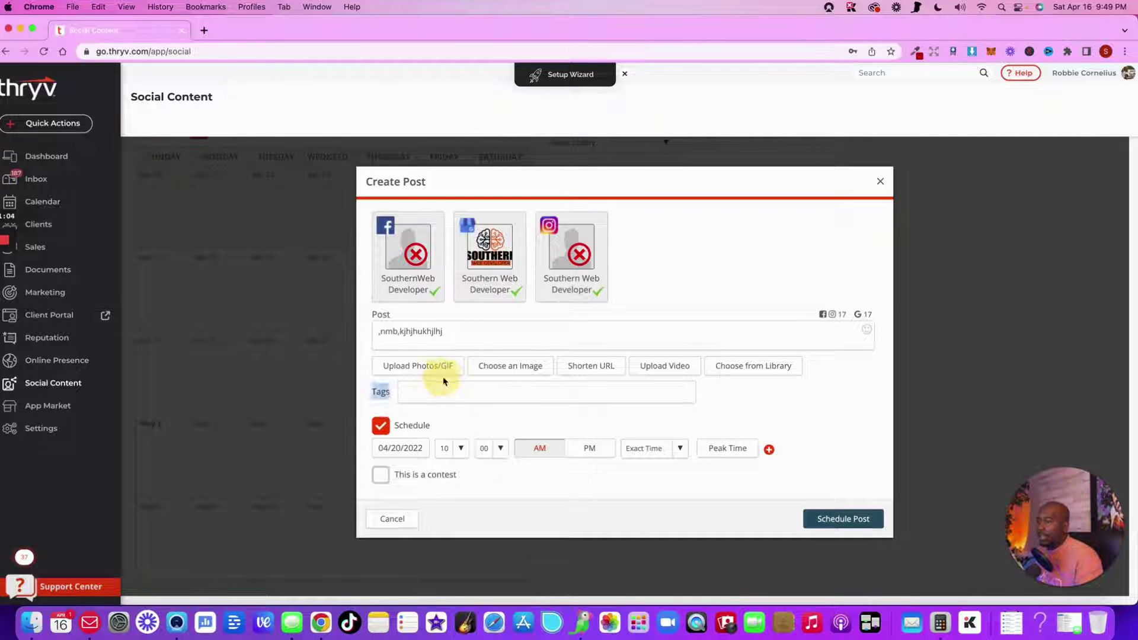
{"action": "left_click", "coordinate": [418, 448]}
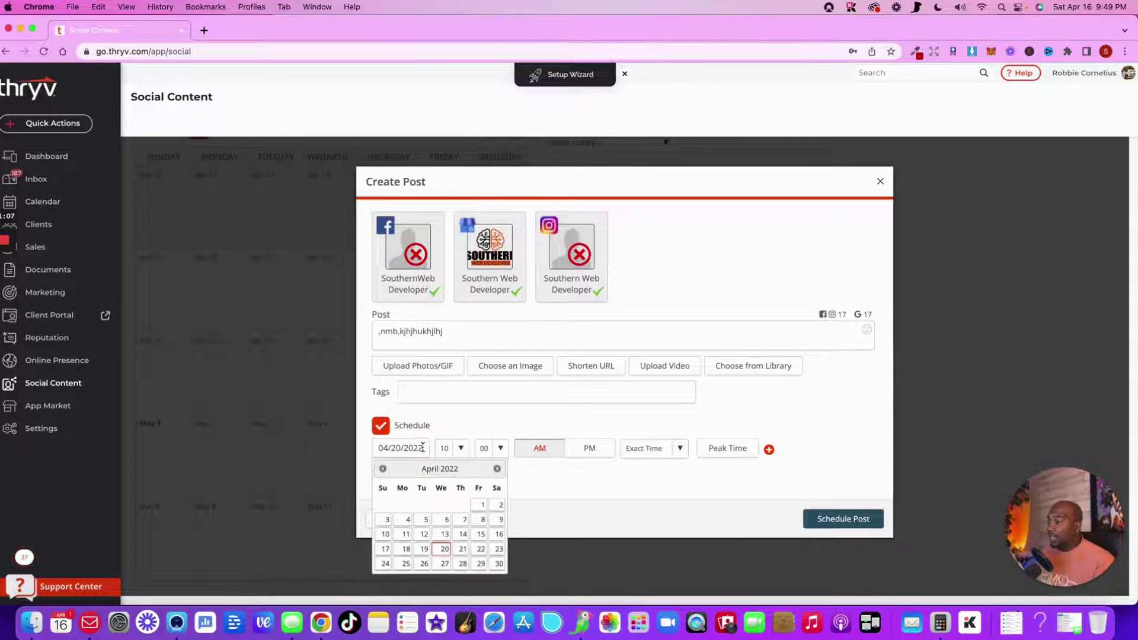
{"action": "left_click", "coordinate": [587, 506]}
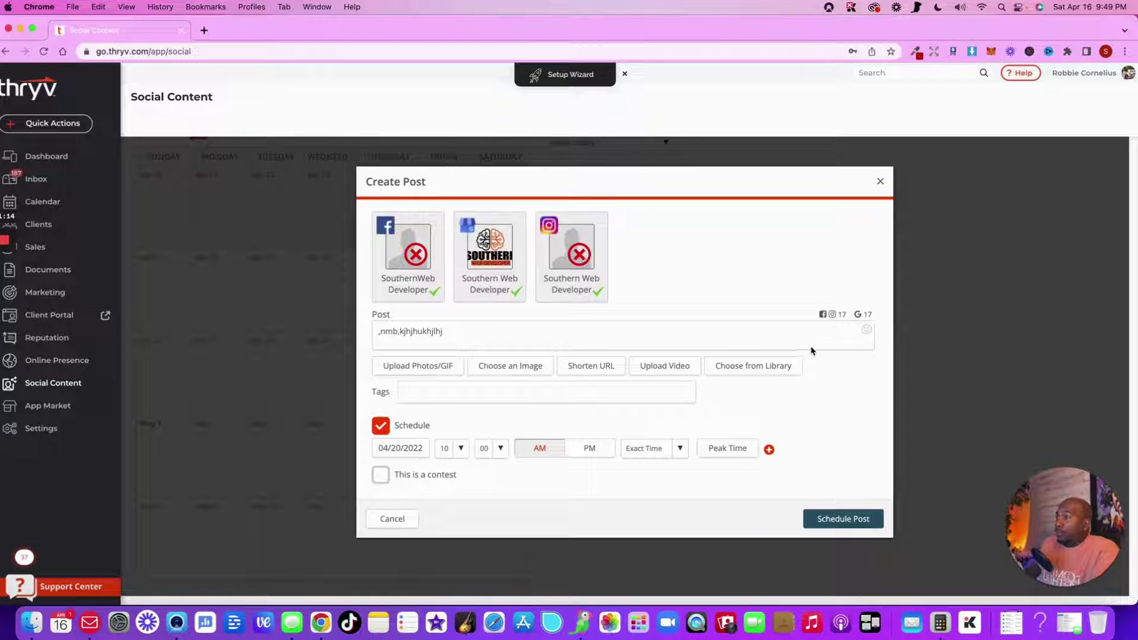
{"action": "left_click", "coordinate": [881, 181]}
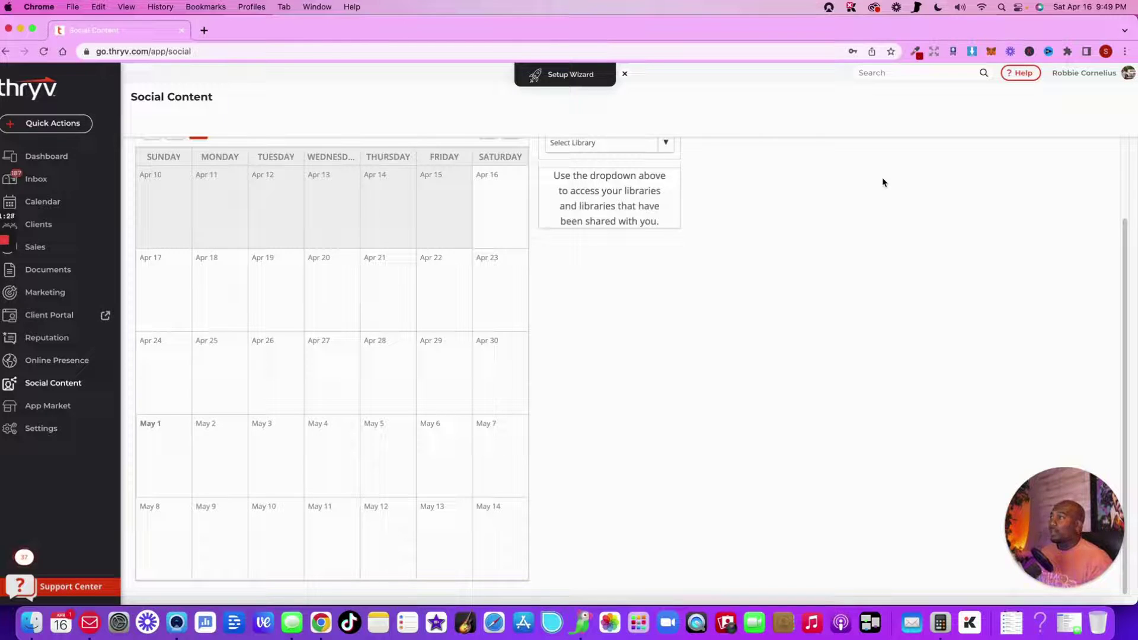
{"action": "scroll", "coordinate": [426, 222], "scroll_direction": "up", "scroll_amount": 4}
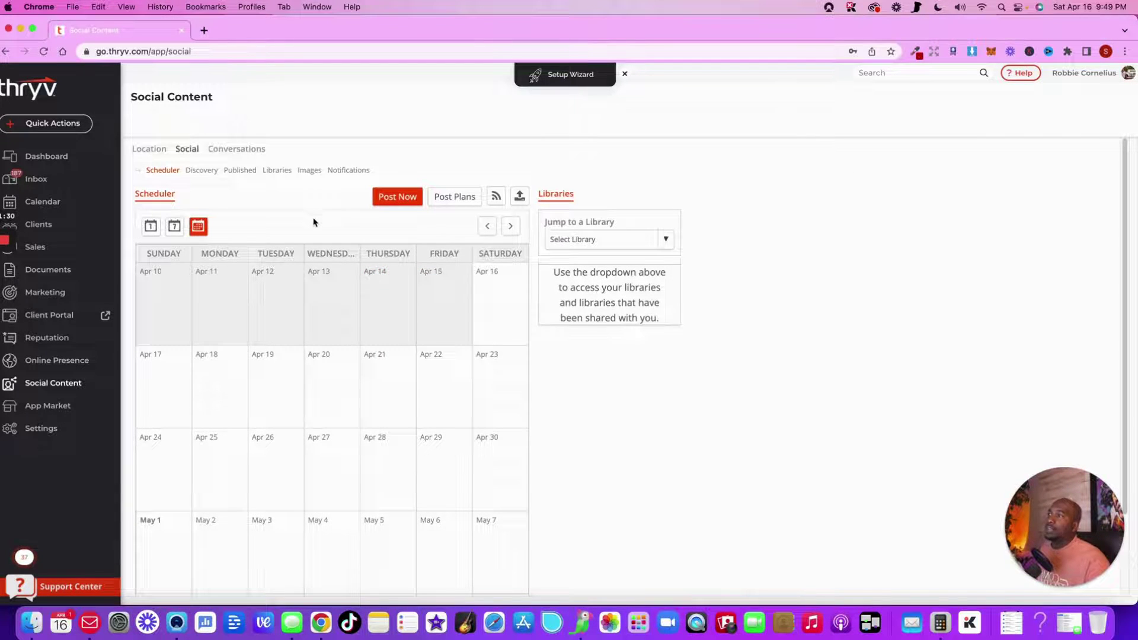
Show Discovery's Published posts for the second Southern Web Developer account
{"action": "left_click", "coordinate": [201, 170]}
{"action": "left_click", "coordinate": [239, 170]}
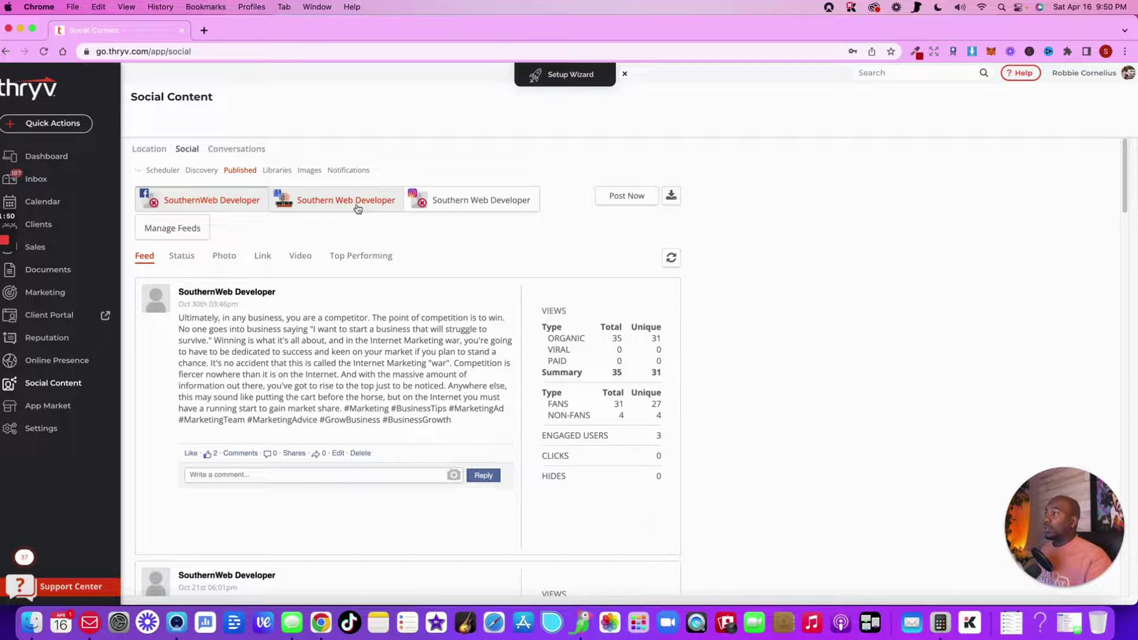
{"action": "left_click", "coordinate": [358, 206]}
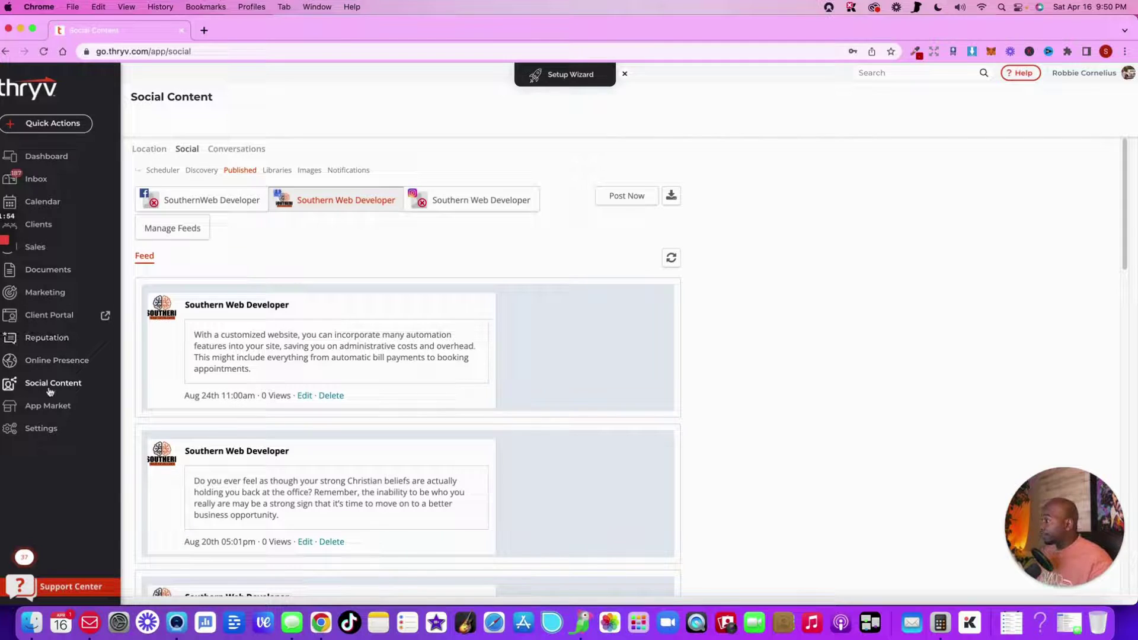
Browse the App Market's installed apps and integrations like QuickBooks, Mailchimp and Zoom
{"action": "left_click", "coordinate": [48, 408]}
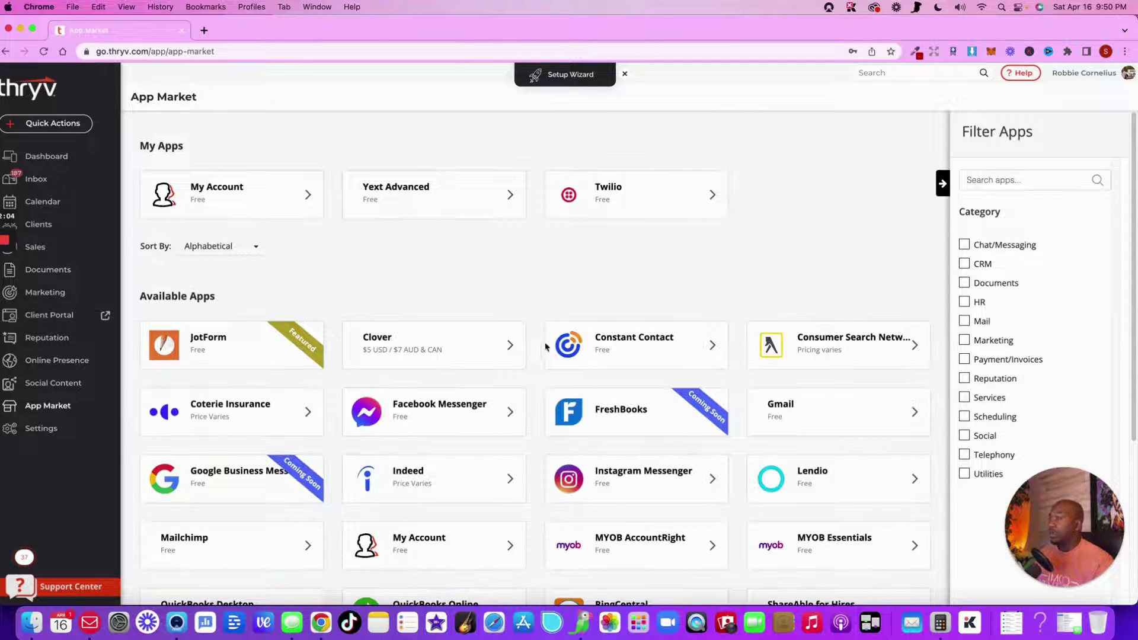
{"action": "scroll", "coordinate": [547, 346], "scroll_direction": "down", "scroll_amount": 6}
{"action": "scroll", "coordinate": [623, 338], "scroll_direction": "down", "scroll_amount": 4}
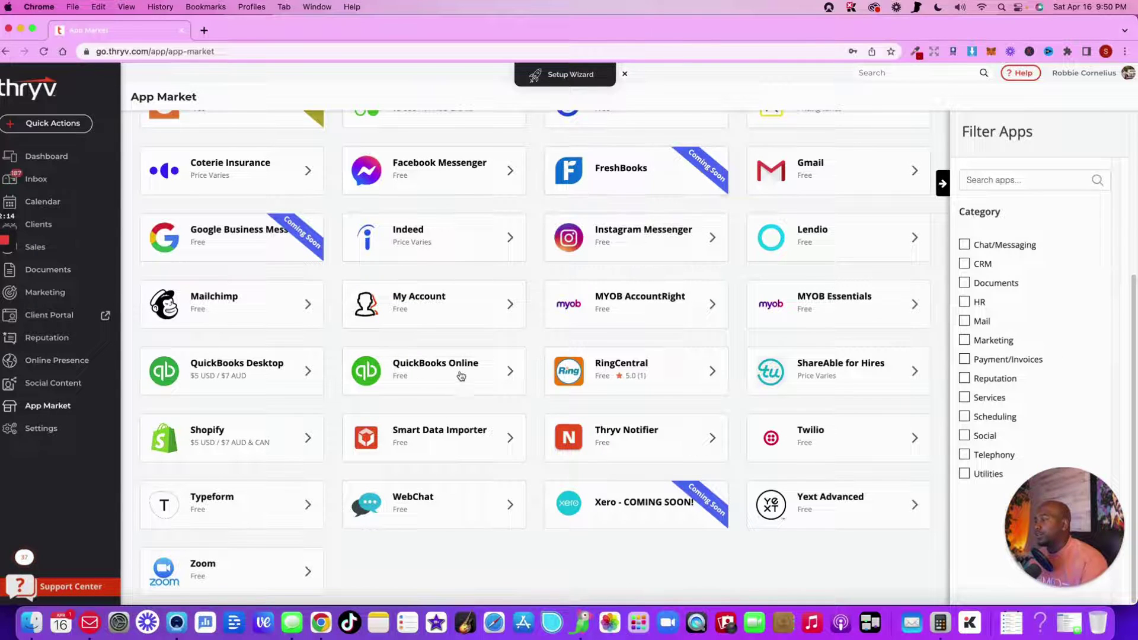
{"action": "scroll", "coordinate": [474, 394], "scroll_direction": "up", "scroll_amount": 5}
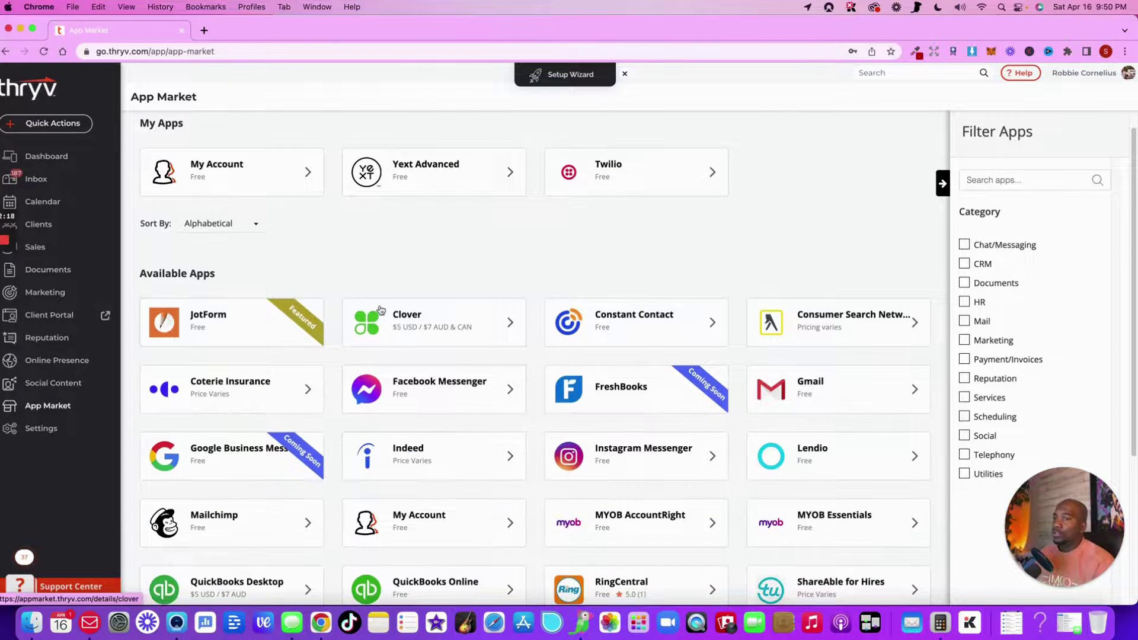
{"action": "scroll", "coordinate": [356, 302], "scroll_direction": "down", "scroll_amount": 5}
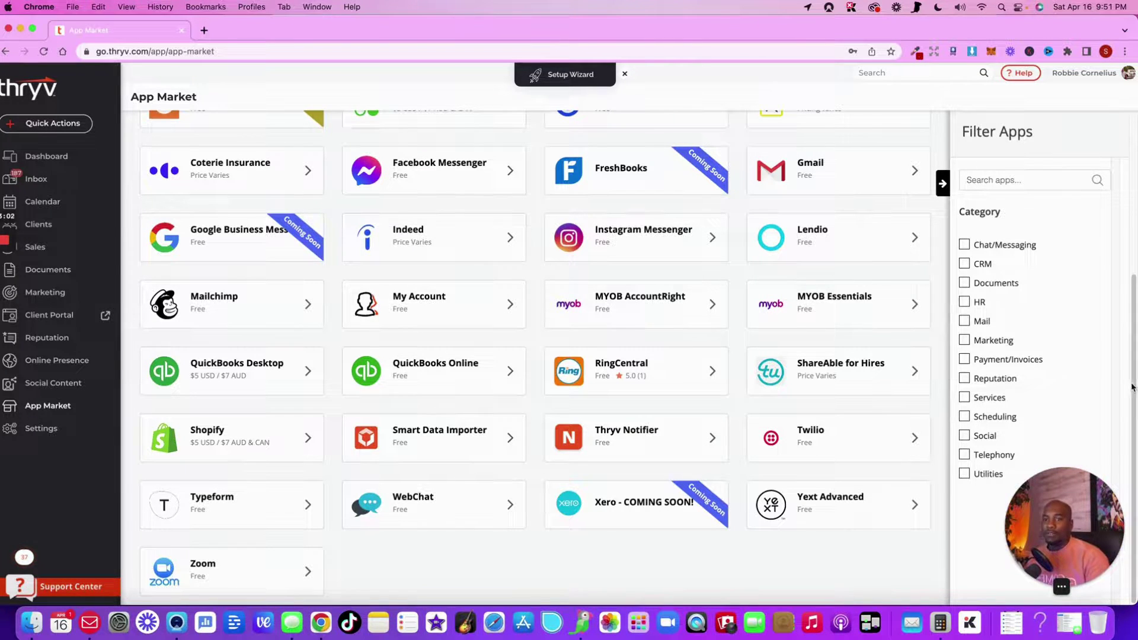
{"action": "left_click", "coordinate": [1074, 527]}
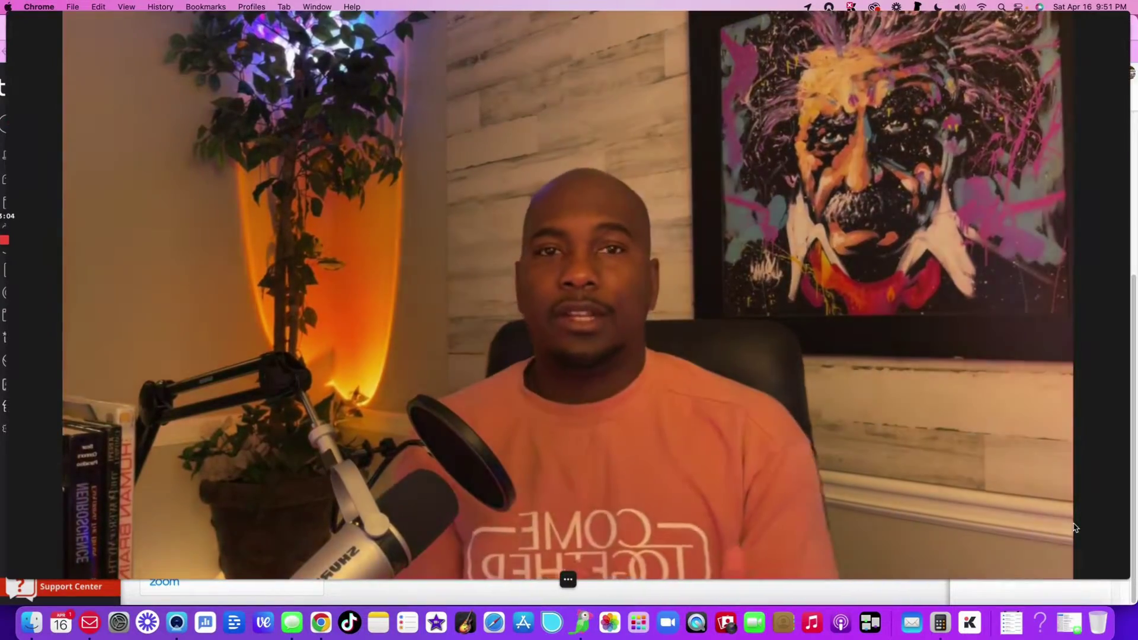